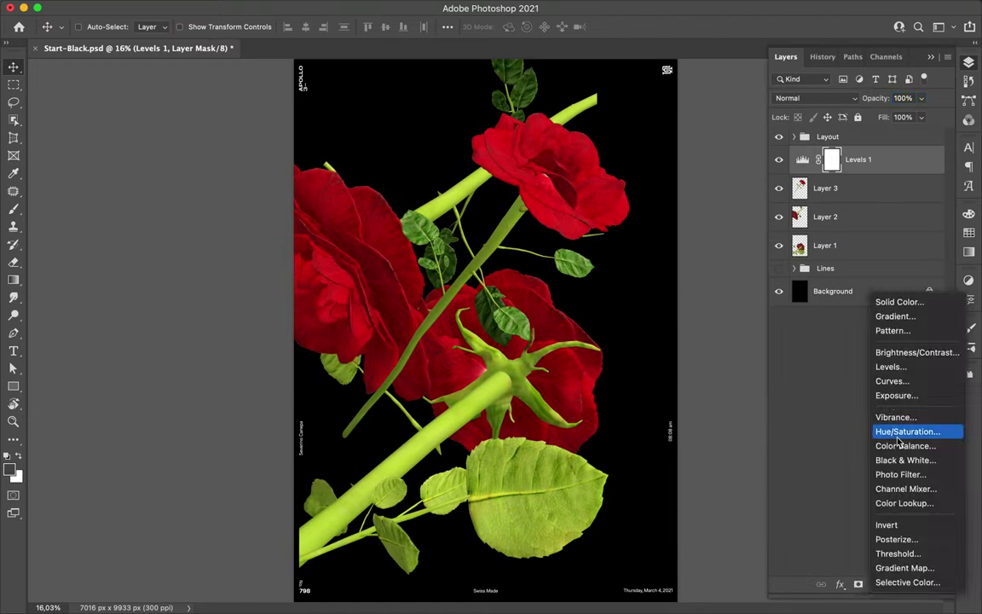
# Step: Add a Hue/Saturation adjustment with Hue -180 to turn the roses teal, and reorder the flower layers
pyautogui.click(897, 439)
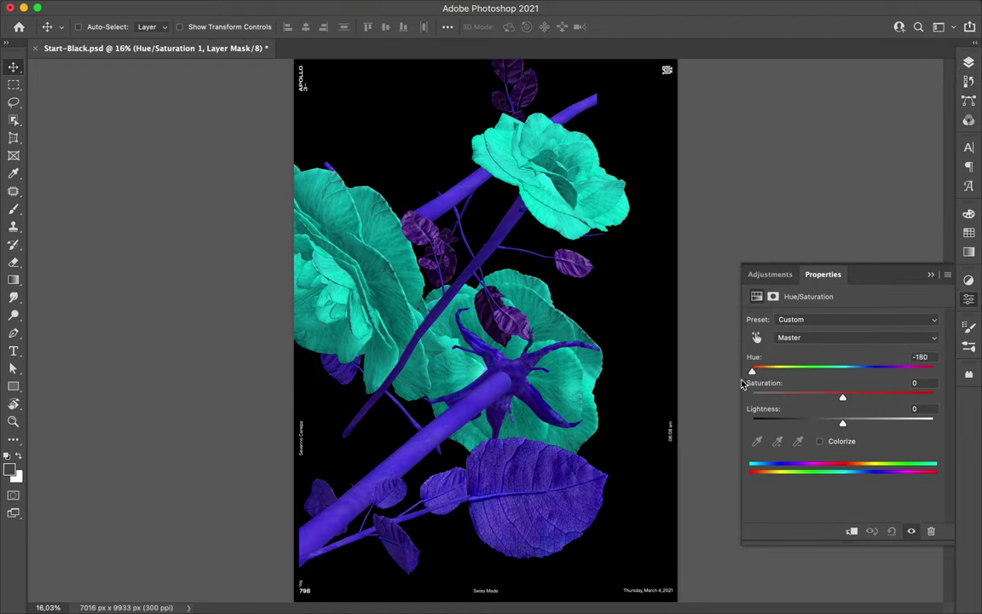
pyautogui.moveTo(871, 367); pyautogui.dragTo(822, 367)
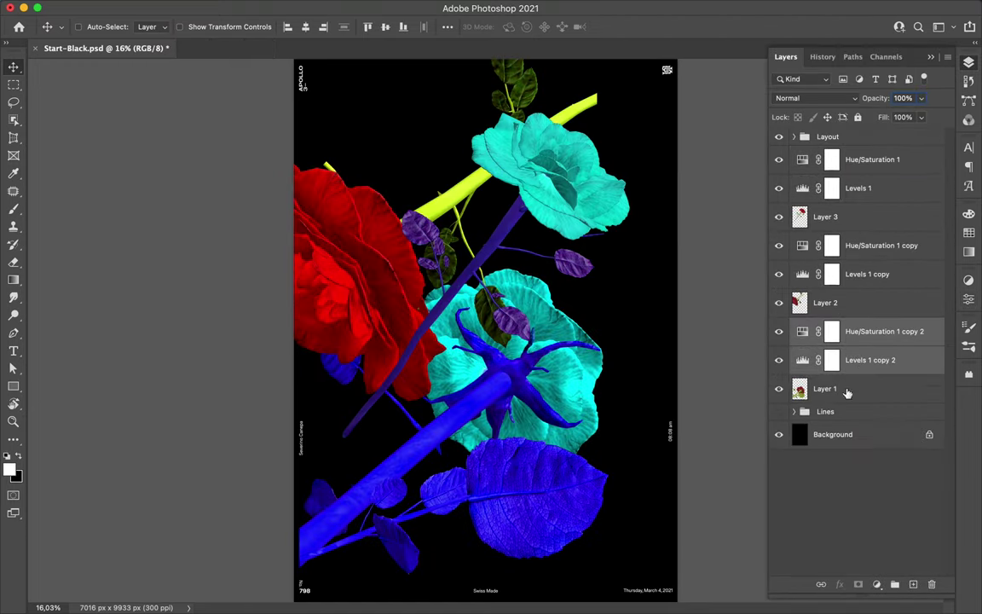
pyautogui.moveTo(835, 270); pyautogui.dragTo(840, 272)
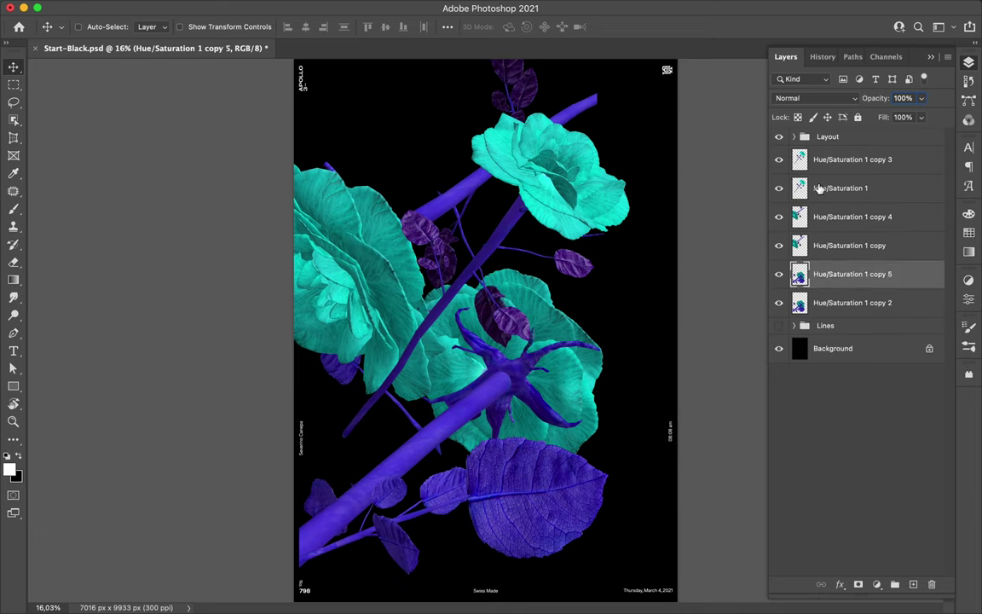
# Step: Set the flower layer to Linear Dodge (Add) blend with fill around 5%
pyautogui.click(317, 7)
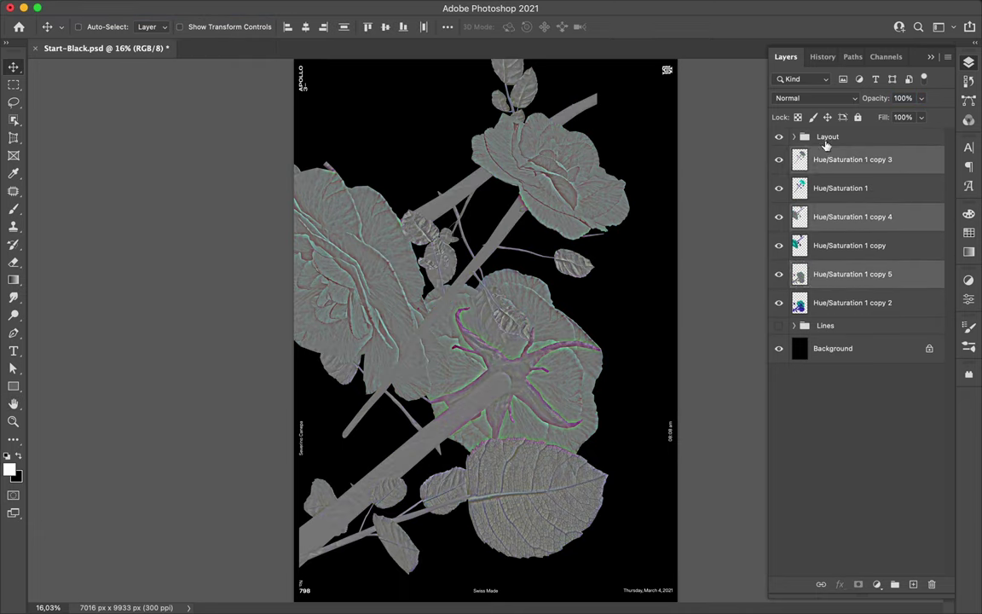
pyautogui.click(816, 98)
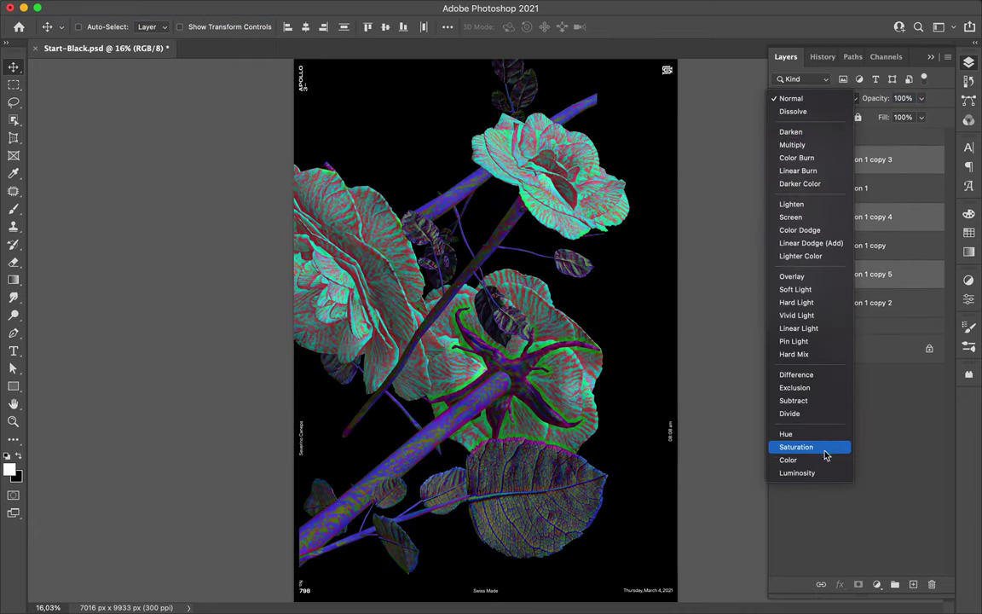
pyautogui.click(796, 446)
pyautogui.click(816, 98)
pyautogui.click(806, 13)
pyautogui.moveTo(920, 116); pyautogui.dragTo(889, 136)
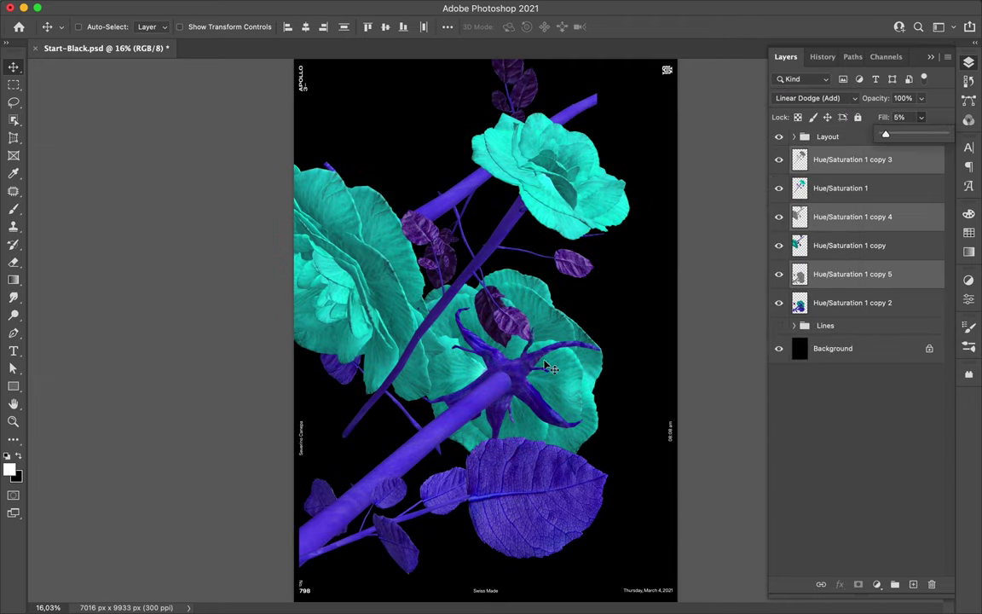
# Step: Delete the extra flower layers, then rotate a flower about -12.5° and reposition it
pyautogui.click(817, 189)
pyautogui.press('Delete')
pyautogui.hotkey('ctrl', 't')
pyautogui.moveTo(426, 97); pyautogui.dragTo(388, 114)
pyautogui.press('Return')
pyautogui.moveTo(405, 274); pyautogui.dragTo(465, 287)
# Step: Move copy 4 up the stack and reposition the top flower, copies 3 and 4, and the upper rose
pyautogui.moveTo(852, 188); pyautogui.dragTo(831, 235)
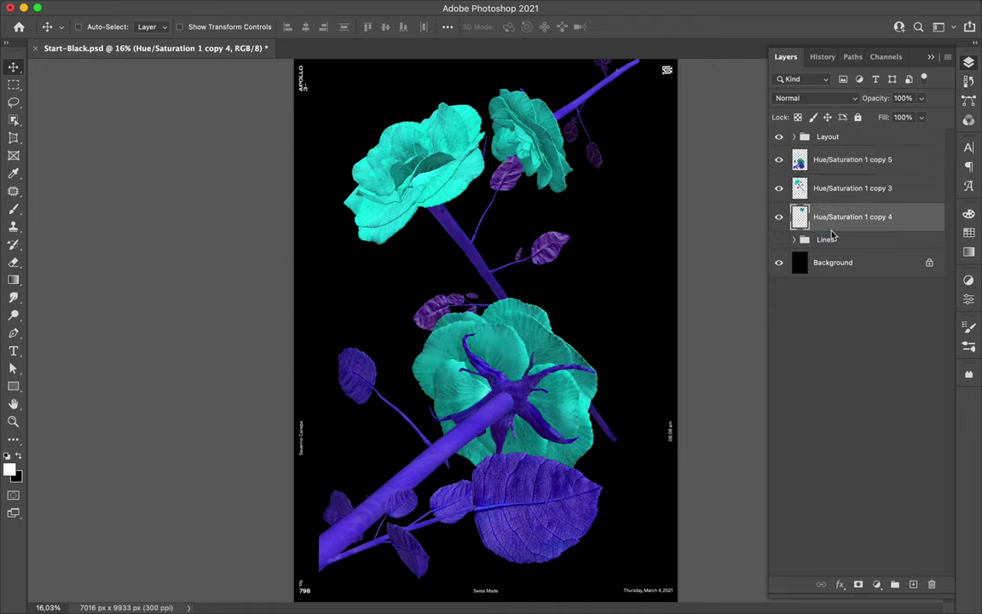
pyautogui.hotkey('ctrl', '-')
pyautogui.click(853, 187)
pyautogui.hotkey('ctrl', 't')
pyautogui.moveTo(503, 409); pyautogui.dragTo(511, 397)
pyautogui.press('Return')
pyautogui.keyDown('shift'); pyautogui.click(852, 216); pyautogui.keyUp('shift')
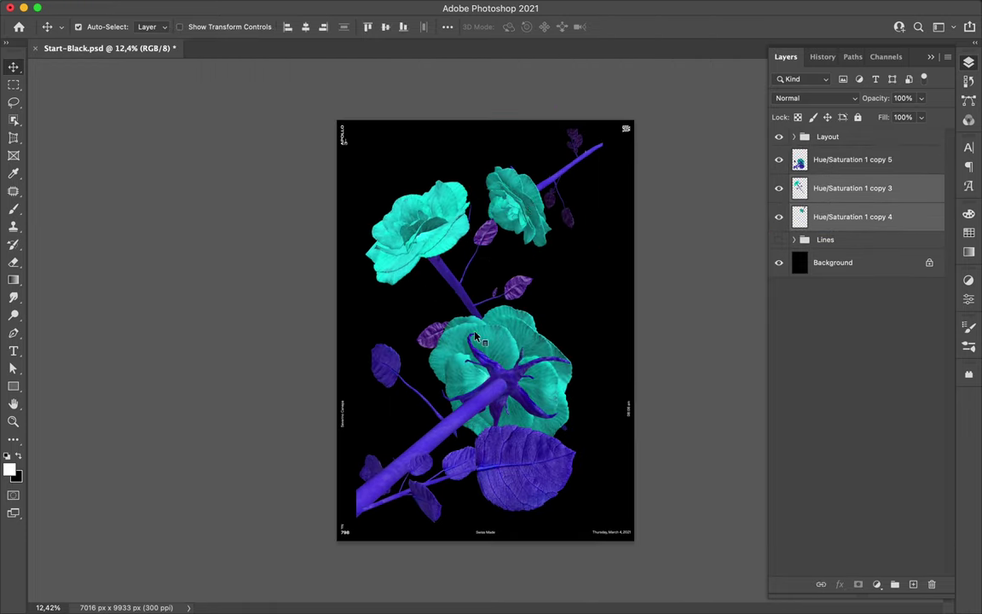
pyautogui.moveTo(476, 338); pyautogui.dragTo(501, 326)
pyautogui.moveTo(439, 234)
pyautogui.mouseDown()
pyautogui.moveTo(429, 269)
pyautogui.moveTo(469, 231)
pyautogui.mouseUp()
pyautogui.write('R')
# Step: Browse the font list to set the R in Versus, then drag a copy of the O lower down
pyautogui.click(611, 26)
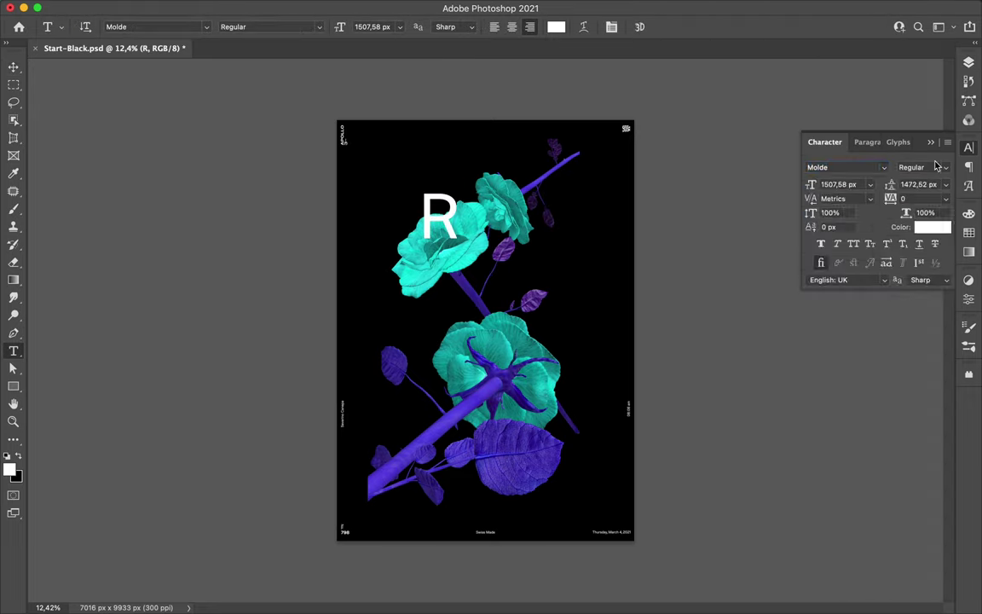
pyautogui.click(883, 167)
pyautogui.scroll(5, 810, 383)
pyautogui.scroll(5, 748, 326)
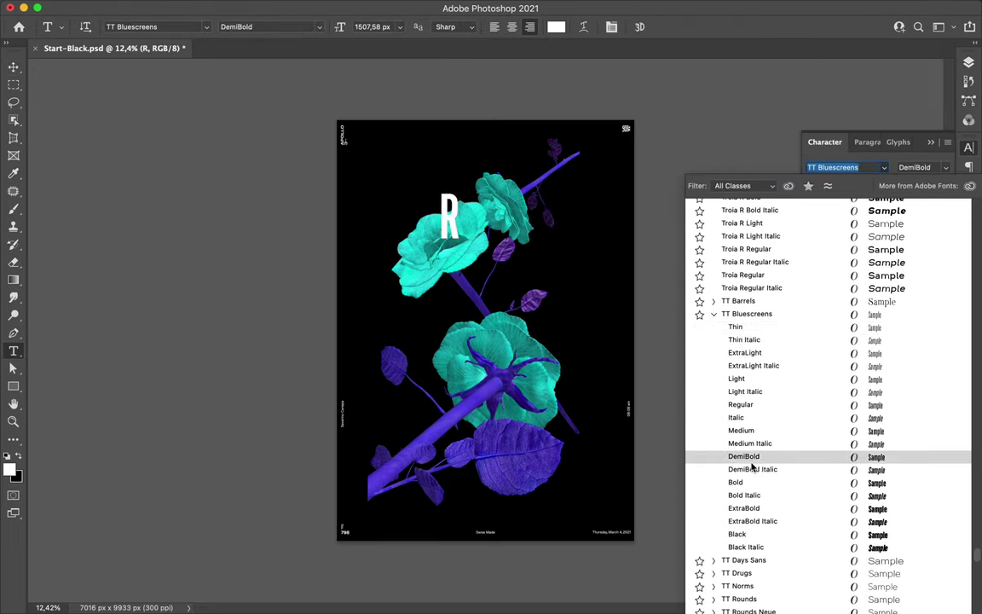
pyautogui.scroll(10, 750, 384)
pyautogui.click(704, 259)
pyautogui.scroll(5, 726, 458)
pyautogui.scroll(5, 750, 307)
pyautogui.scroll(3, 754, 341)
pyautogui.scroll(3, 756, 279)
pyautogui.scroll(2, 767, 341)
pyautogui.scroll(5, 765, 317)
pyautogui.scroll(4, 792, 309)
pyautogui.scroll(3, 758, 282)
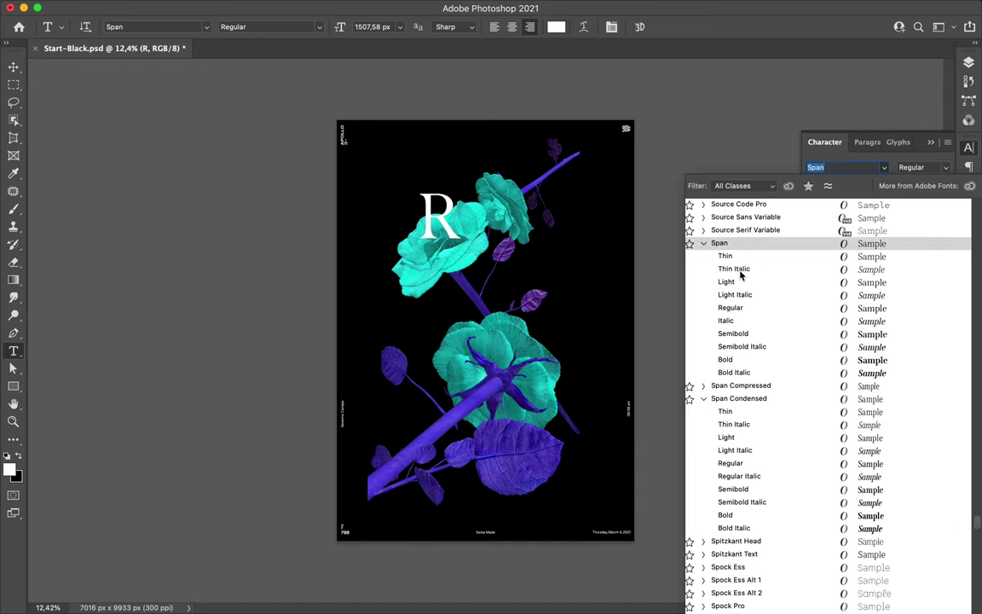
pyautogui.scroll(2, 741, 298)
pyautogui.scroll(3, 740, 286)
pyautogui.scroll(8, 737, 280)
pyautogui.scroll(6, 740, 285)
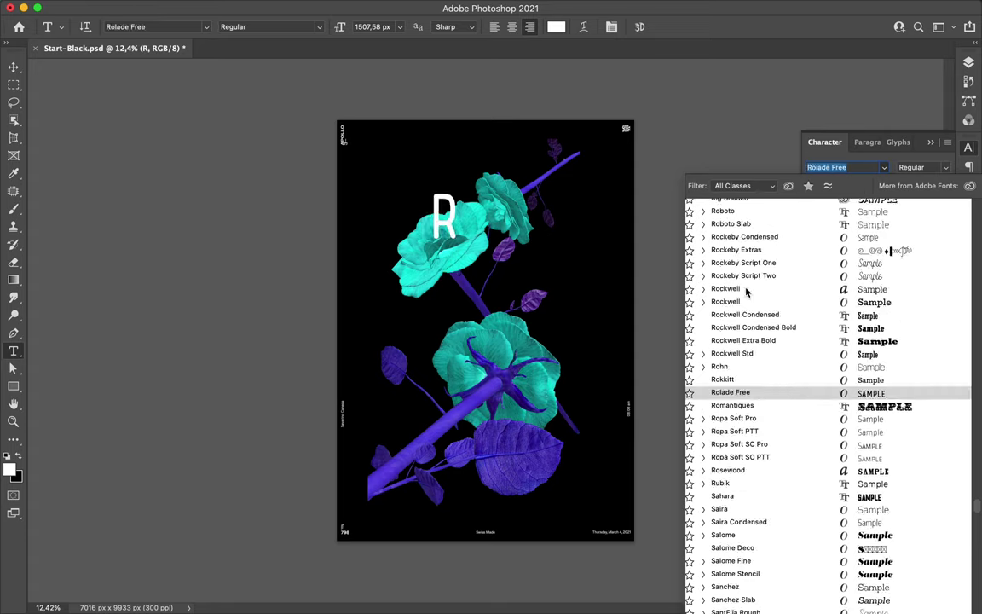
pyautogui.scroll(3, 745, 292)
pyautogui.scroll(5, 750, 283)
pyautogui.scroll(8, 759, 276)
pyautogui.scroll(8, 759, 290)
pyautogui.scroll(2, 756, 285)
pyautogui.scroll(7, 754, 285)
pyautogui.scroll(6, 755, 286)
pyautogui.scroll(8, 755, 287)
pyautogui.scroll(6, 756, 307)
pyautogui.scroll(8, 759, 281)
pyautogui.scroll(4, 763, 257)
pyautogui.scroll(8, 761, 273)
pyautogui.scroll(8, 759, 290)
pyautogui.scroll(15, 756, 316)
pyautogui.scroll(10, 741, 273)
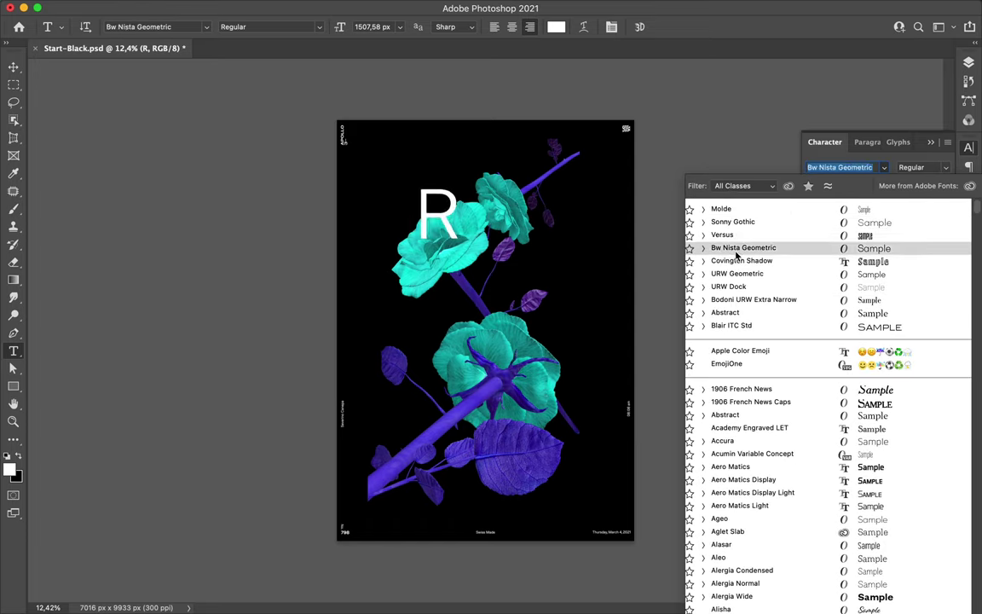
pyautogui.click(722, 234)
pyautogui.press('v')
pyautogui.moveTo(530, 259); pyautogui.dragTo(435, 316)
pyautogui.doubleClick(433, 335)
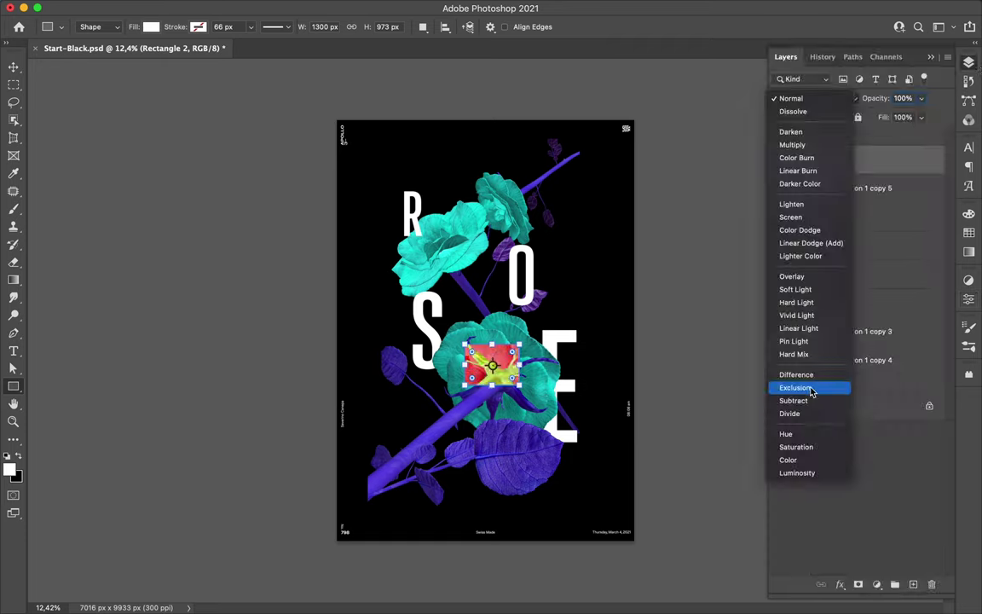
# Step: Set the rectangle's blend mode to Exclusion
pyautogui.click(796, 387)
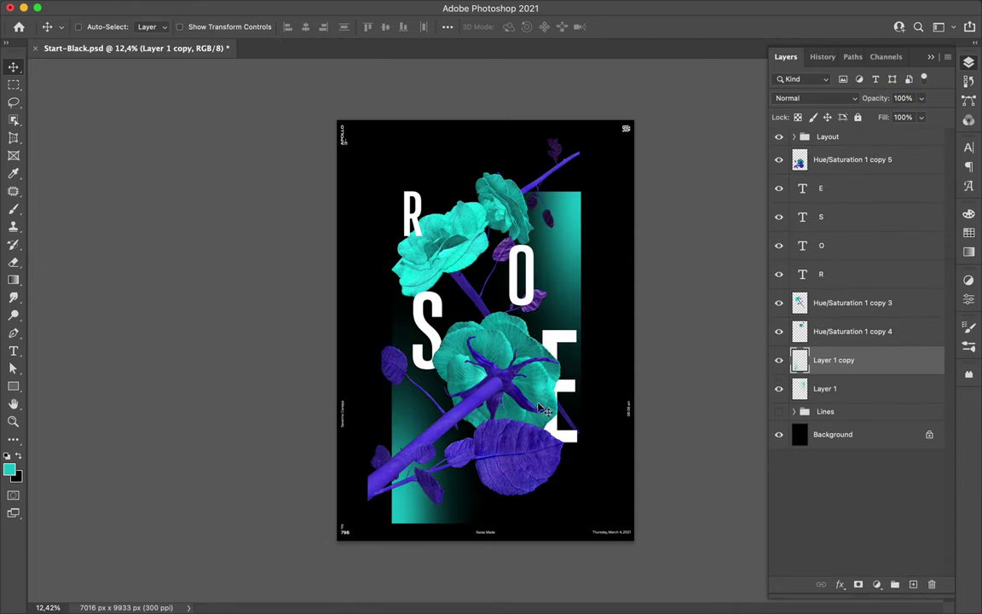
# Step: Move and duplicate the purple gradient block and flower, then add a new empty shadow layer
pyautogui.moveTo(514, 448); pyautogui.dragTo(524, 455)
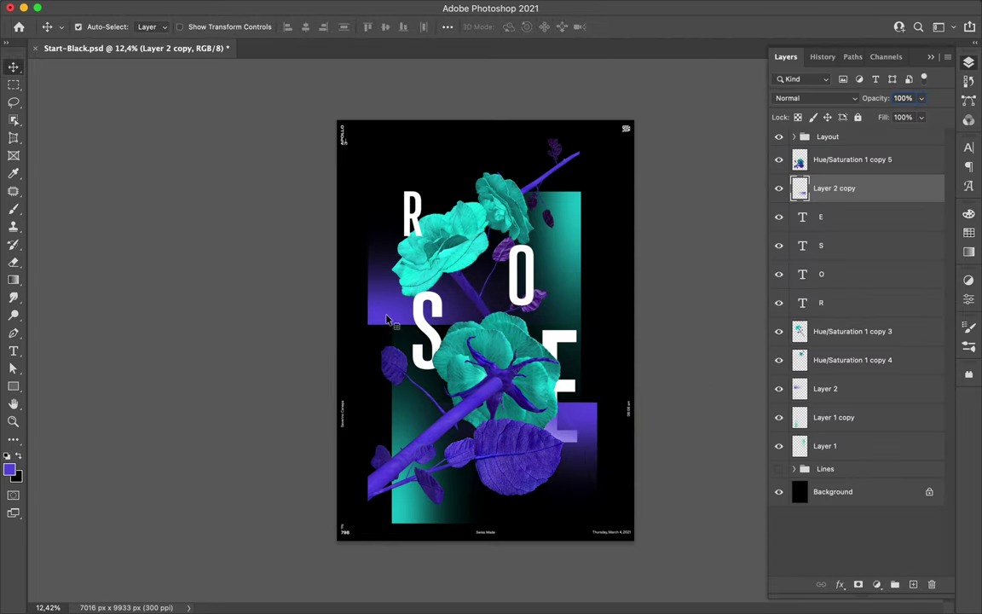
pyautogui.moveTo(590, 418); pyautogui.dragTo(588, 420)
pyautogui.moveTo(465, 280); pyautogui.dragTo(469, 294)
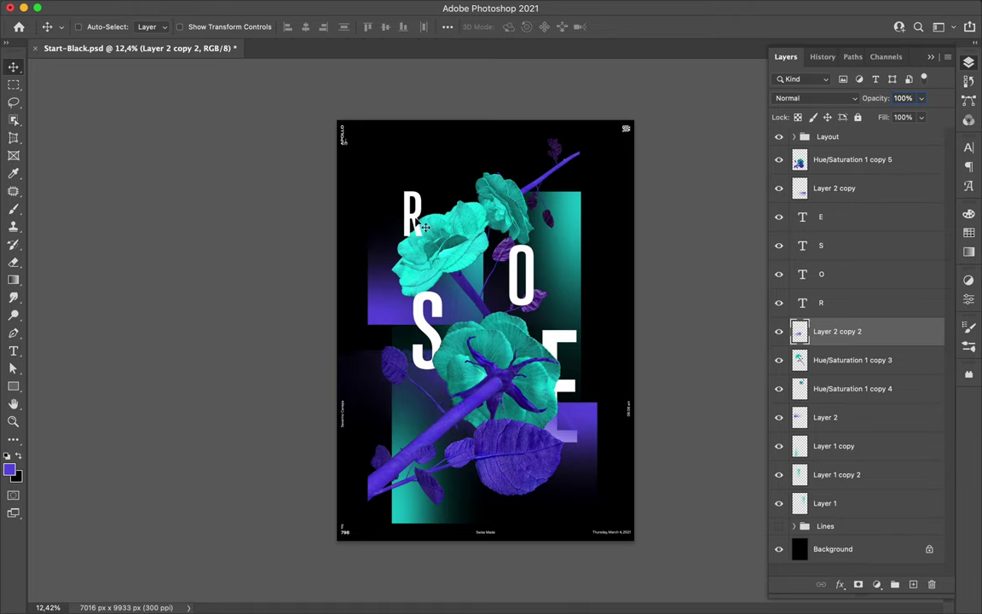
pyautogui.hotkey('ctrl', 'shift', 'alt', 'n')
pyautogui.keyDown('ctrl'); pyautogui.click(802, 303); pyautogui.keyUp('ctrl')
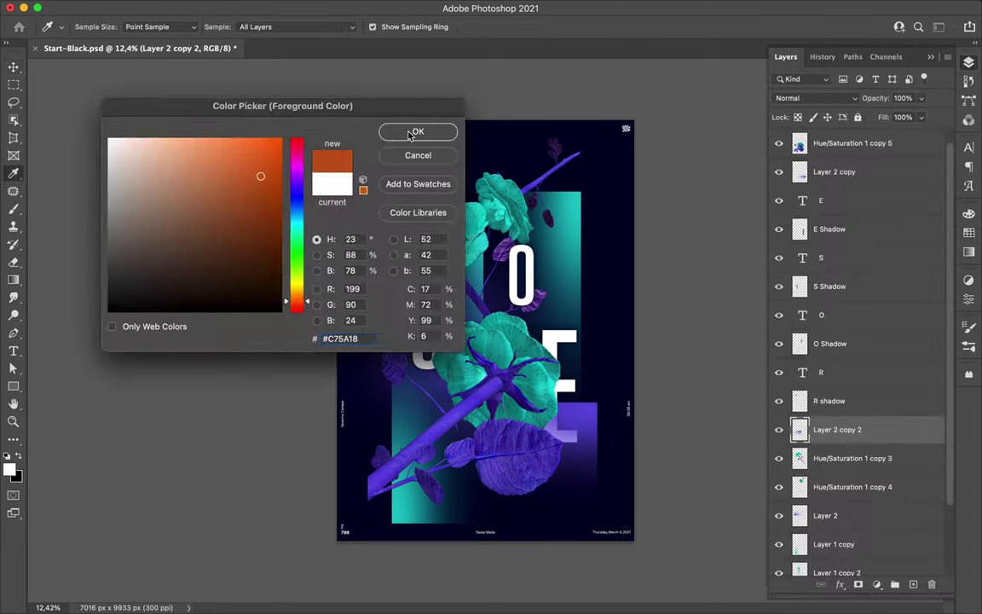
# Step: Place the orange circle near the lower-right block and move its copy lower in the stack
pyautogui.press('Return')
pyautogui.moveTo(825, 429); pyautogui.dragTo(825, 183)
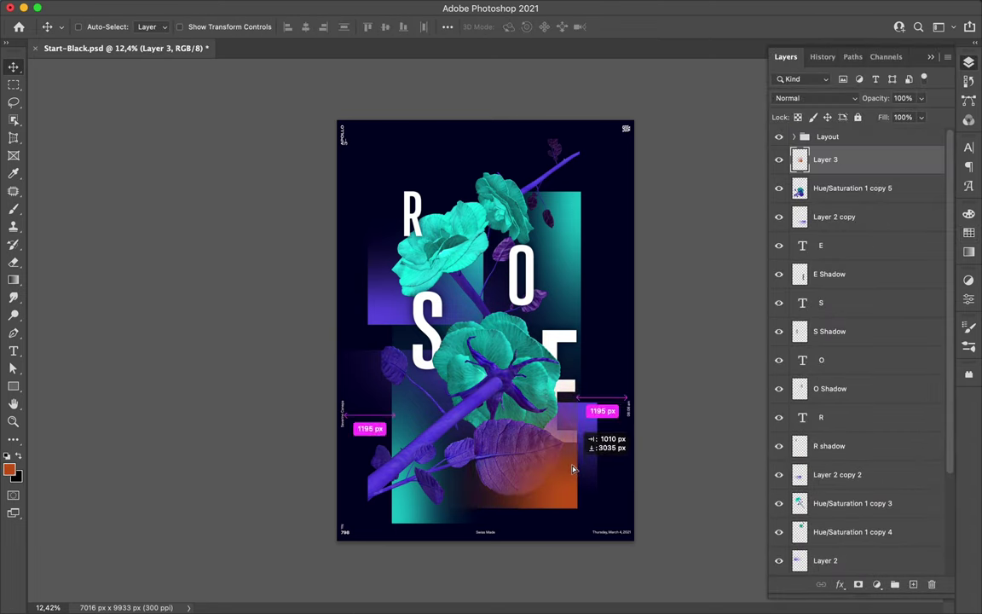
pyautogui.moveTo(460, 341); pyautogui.dragTo(483, 318)
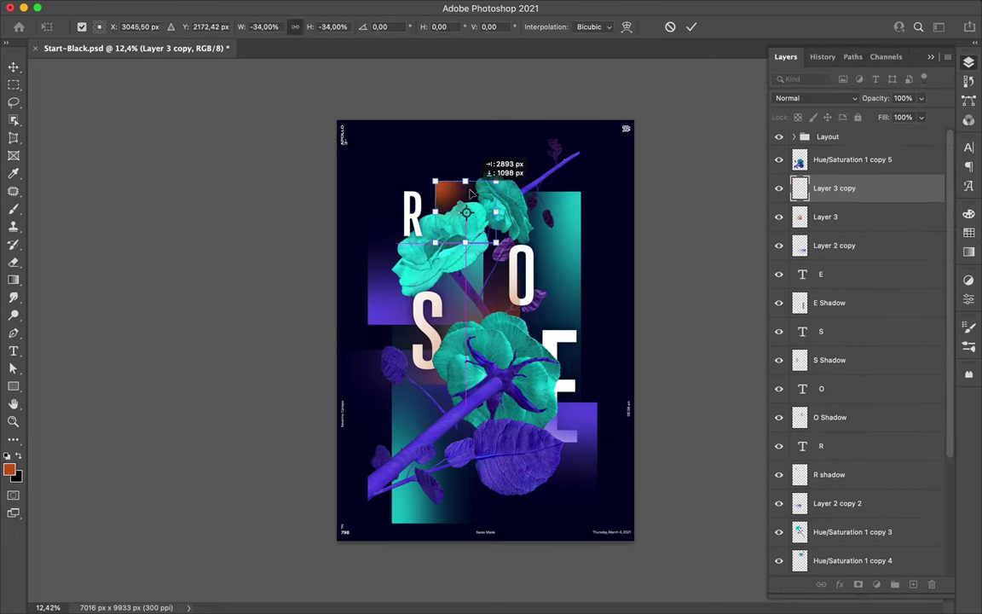
pyautogui.moveTo(825, 187); pyautogui.dragTo(825, 511)
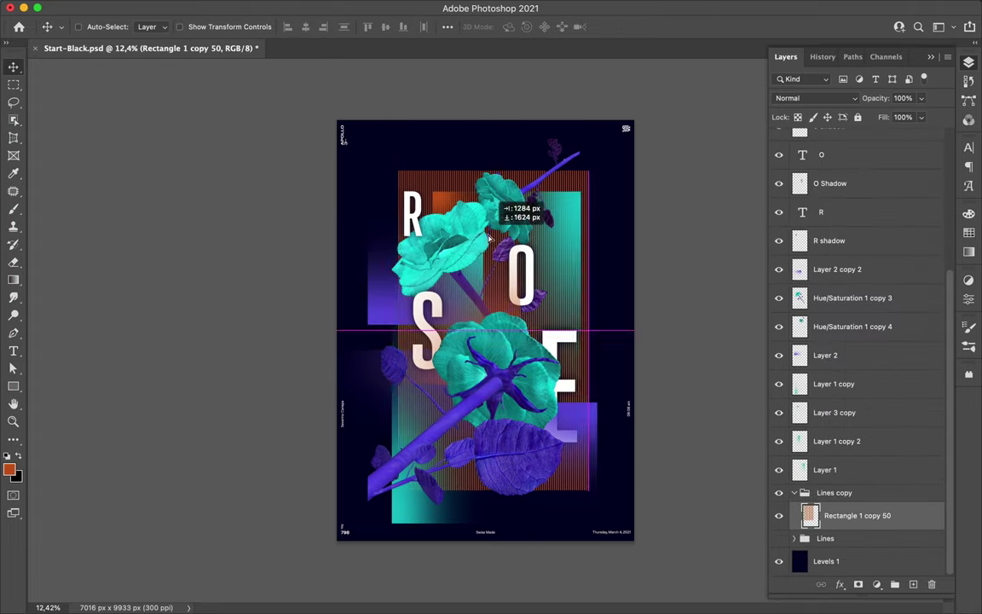
# Step: Copy a circular area of the line pattern to a new layer and move it down-left
pyautogui.click(17, 87)
pyautogui.hotkey('ctrl', 'j')
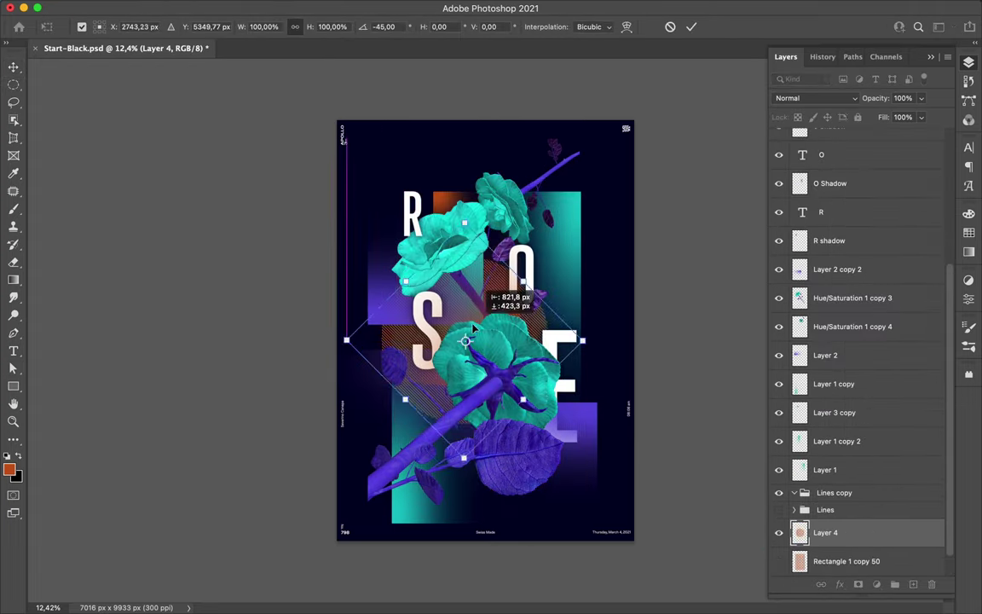
pyautogui.press('v')
pyautogui.moveTo(512, 324); pyautogui.dragTo(563, 244)
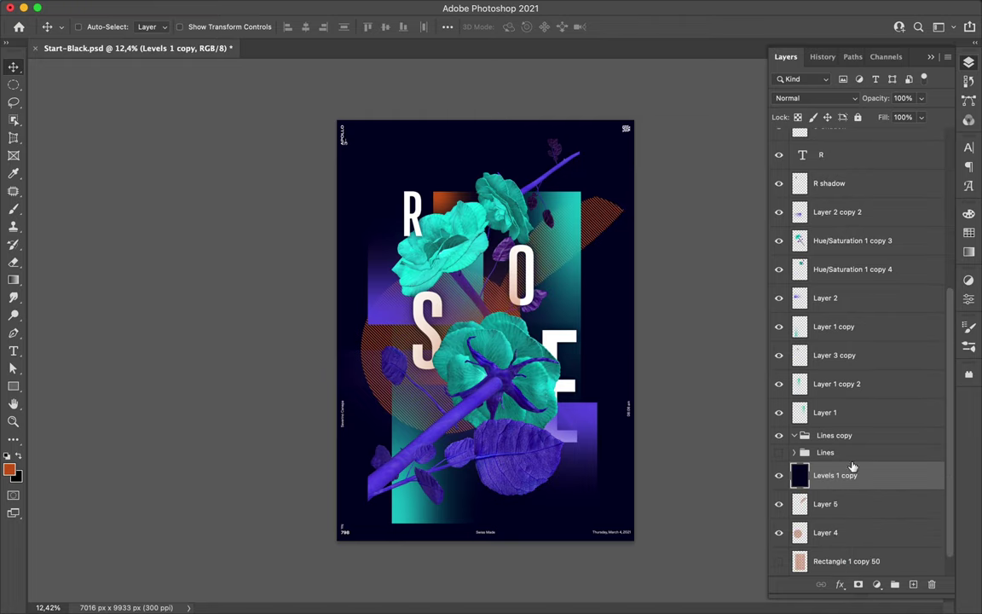
# Step: Fade the orange circle and place it over the lower-left rose
pyautogui.click(814, 98)
pyautogui.click(920, 117)
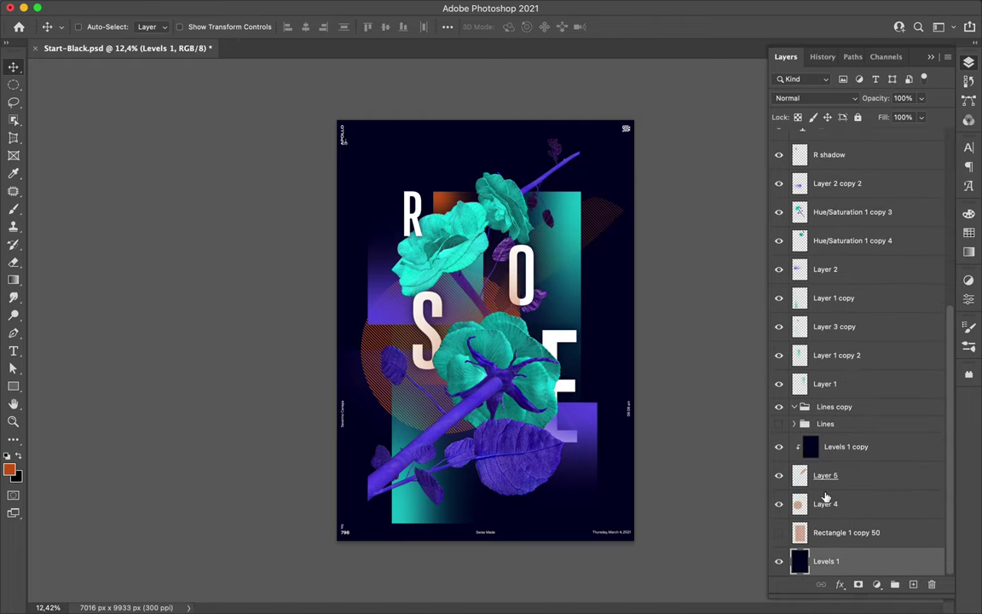
pyautogui.click(825, 502)
pyautogui.hotkey('ctrl', 't')
pyautogui.press('Return')
pyautogui.moveTo(825, 502); pyautogui.dragTo(825, 149)
pyautogui.moveTo(401, 341); pyautogui.dragTo(477, 430)
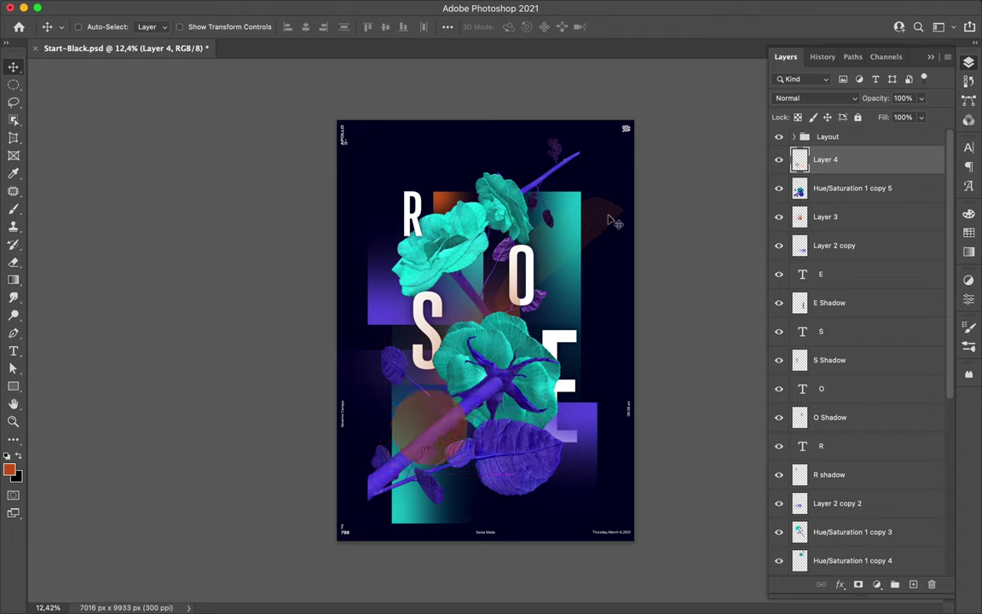
# Step: Rotate the orange striped graphic 90° lower on the poster and move the teal rectangle into place
pyautogui.moveTo(610, 220); pyautogui.dragTo(541, 436)
pyautogui.press('Return')
pyautogui.moveTo(401, 365); pyautogui.dragTo(393, 482)
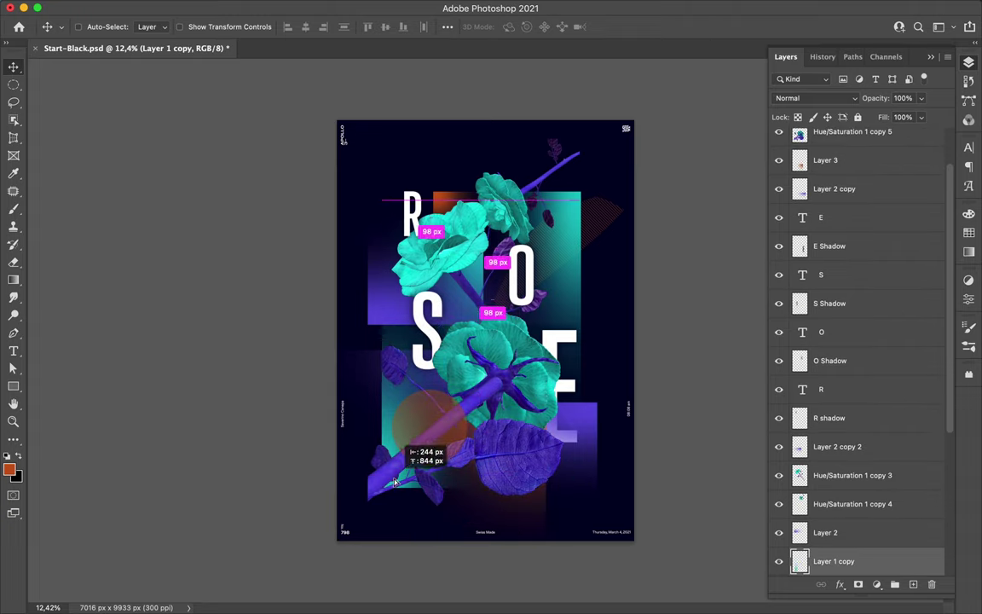
# Step: Shift the teal rectangle up-left, reposition S, O and E, and move O with its shadow lower
pyautogui.moveTo(569, 207); pyautogui.dragTo(538, 267)
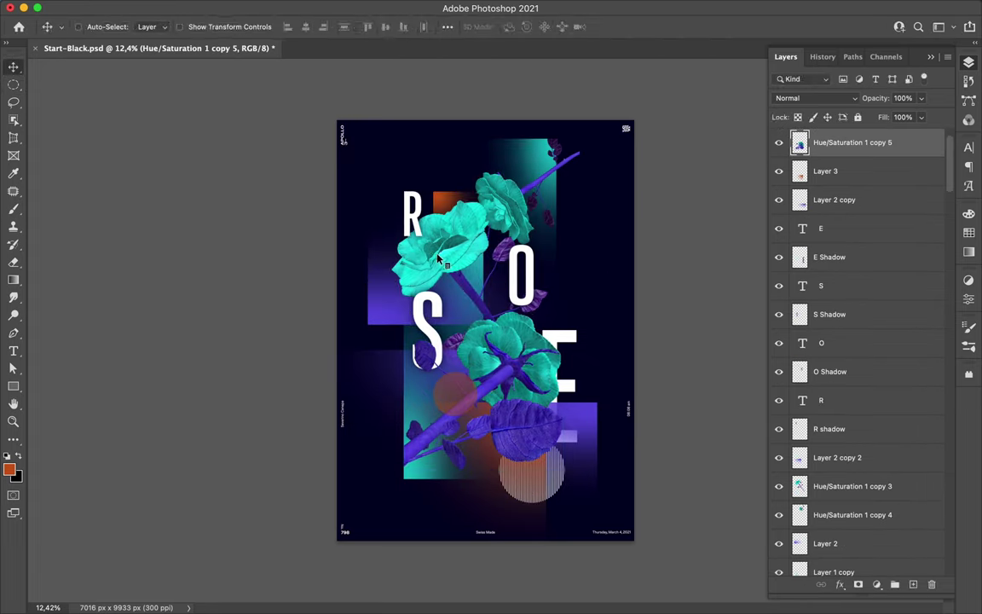
pyautogui.moveTo(438, 307); pyautogui.dragTo(445, 311)
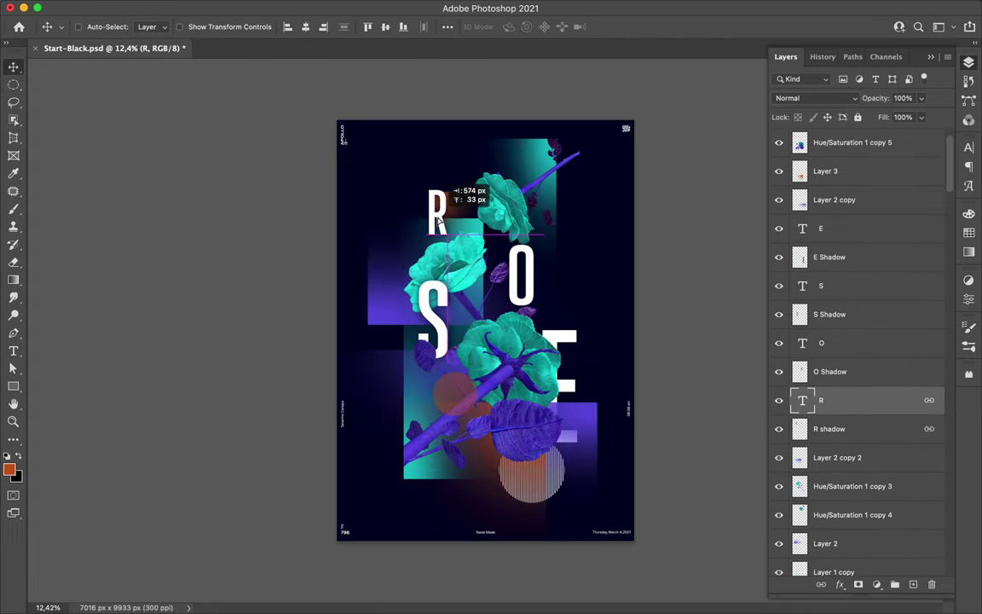
pyautogui.click(821, 342)
pyautogui.moveTo(521, 274); pyautogui.dragTo(508, 271)
pyautogui.moveTo(821, 342); pyautogui.dragTo(821, 443)
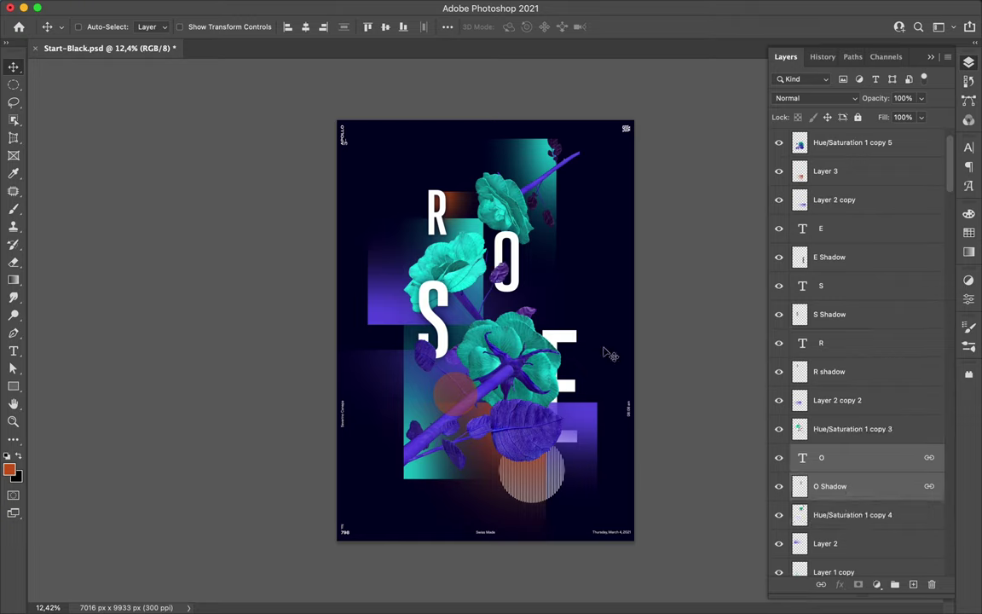
pyautogui.moveTo(560, 339); pyautogui.dragTo(570, 339)
# Step: Paint black with a small brush on the top flower's mask so it no longer covers the E
pyautogui.click(807, 145)
pyautogui.press('b')
pyautogui.rightClick(580, 195)
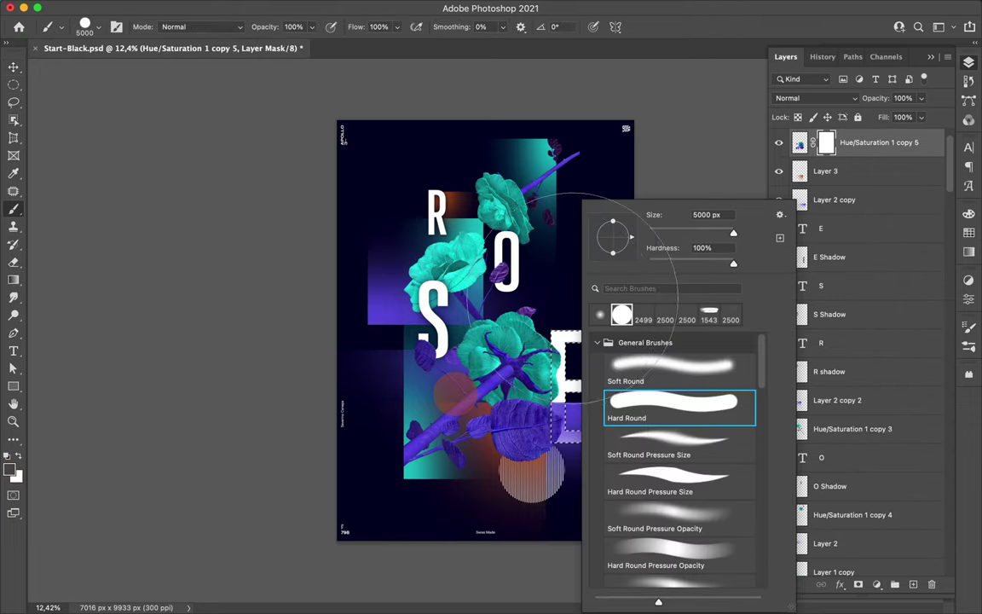
pyautogui.press('Return')
pyautogui.moveTo(562, 294); pyautogui.dragTo(512, 294)
pyautogui.scroll(3, 565, 406)
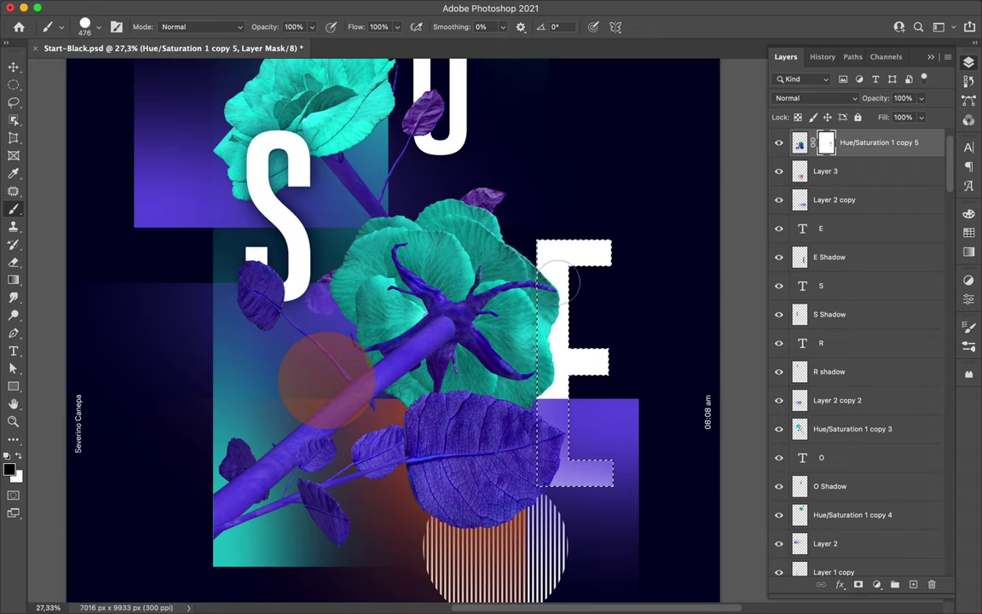
pyautogui.scroll(-3, 558, 286)
# Step: Move the R letter and the teal flower branch down
pyautogui.press('v')
pyautogui.moveTo(364, 170); pyautogui.dragTo(365, 190)
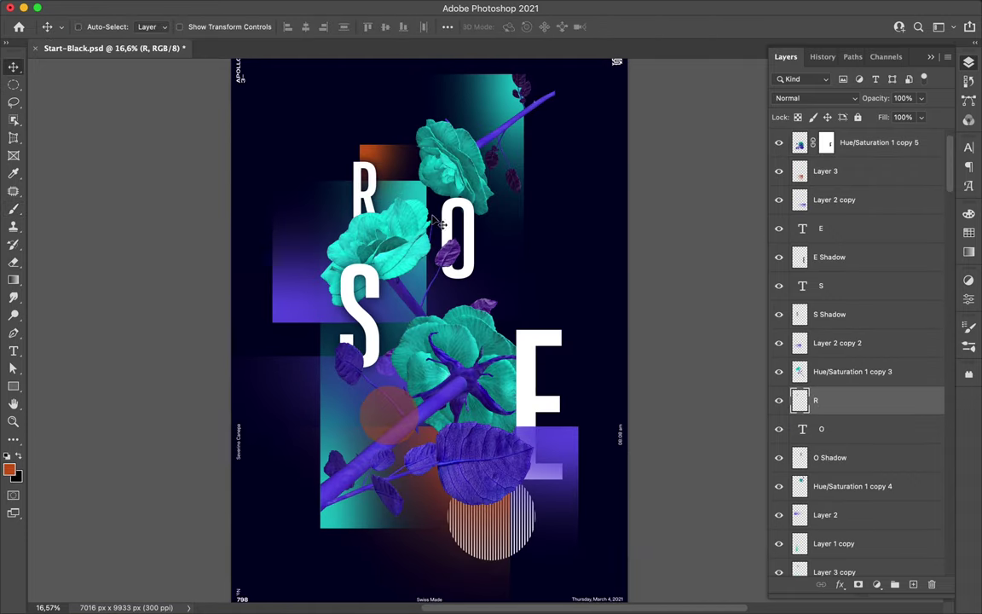
pyautogui.scroll(-1, 477, 208)
pyautogui.click(514, 192)
pyautogui.moveTo(512, 213); pyautogui.dragTo(512, 252)
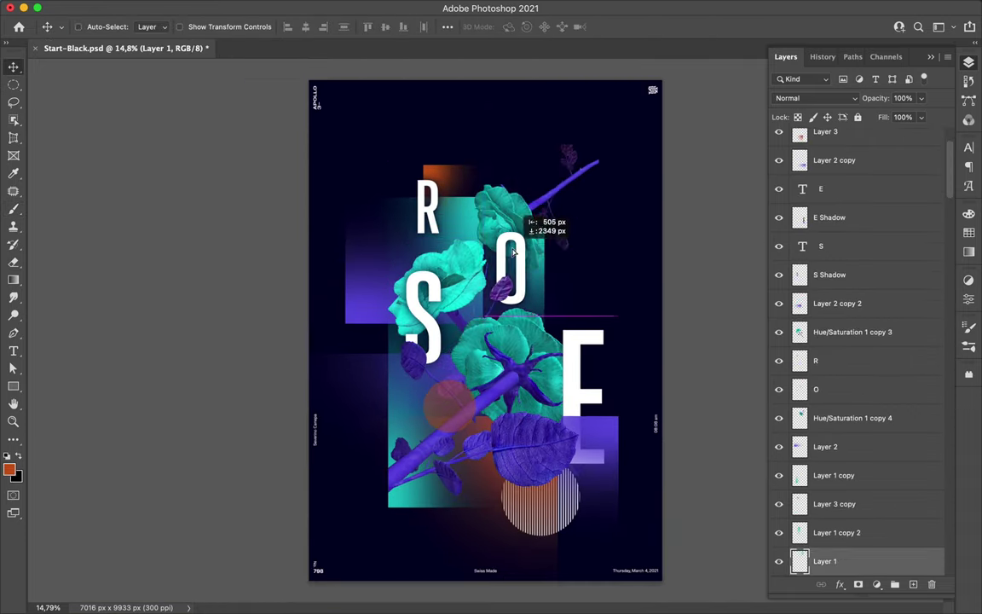
# Step: Move the purple block left and settle the top flower over the lower blocks
pyautogui.click(420, 253)
pyautogui.hotkey('ctrl', 't')
pyautogui.moveTo(664, 266); pyautogui.dragTo(531, 267)
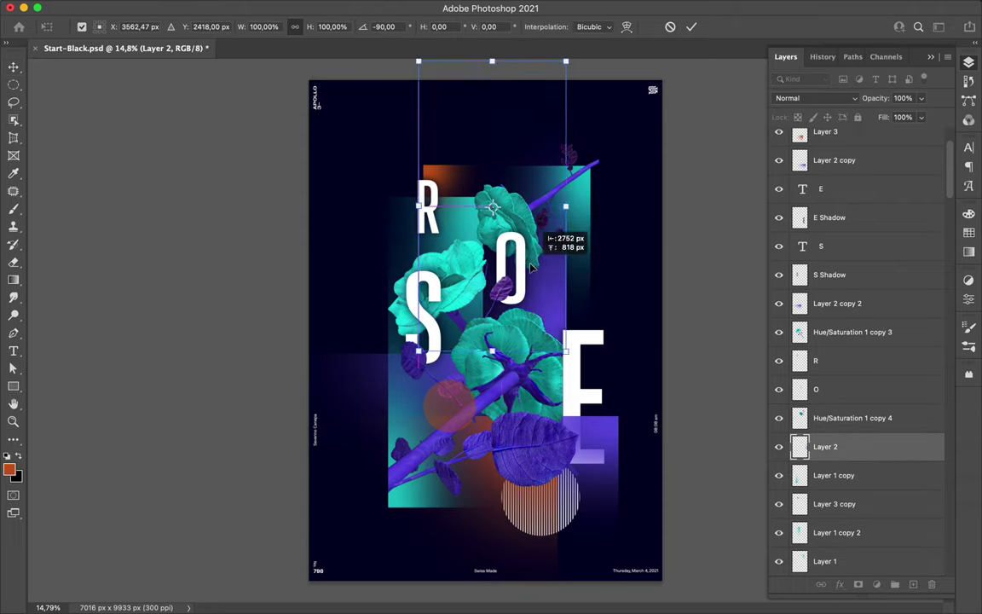
pyautogui.moveTo(467, 223); pyautogui.dragTo(477, 478)
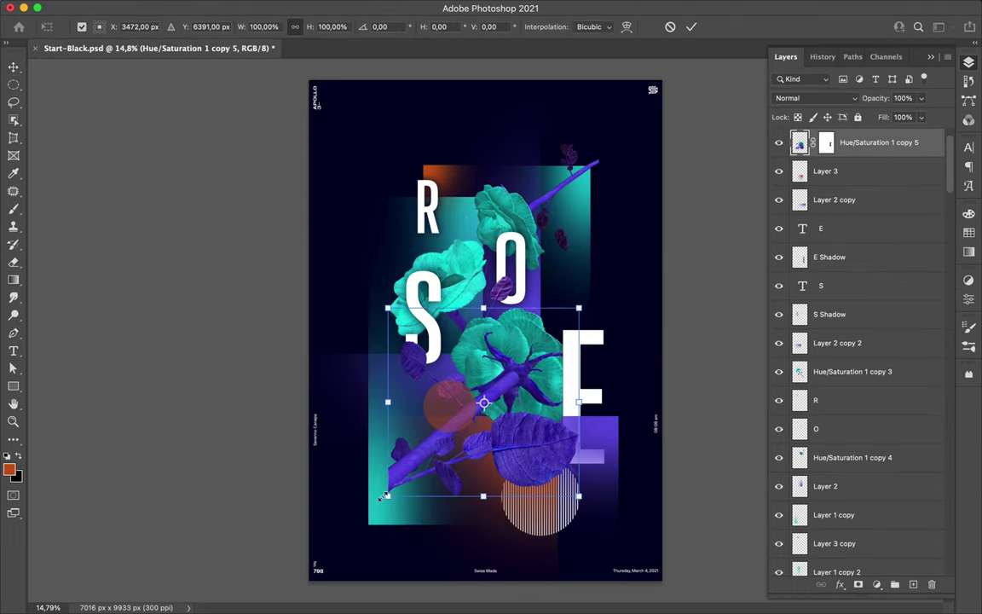
pyautogui.moveTo(515, 405); pyautogui.dragTo(544, 505)
pyautogui.click(543, 505)
pyautogui.hotkey('ctrl', 't')
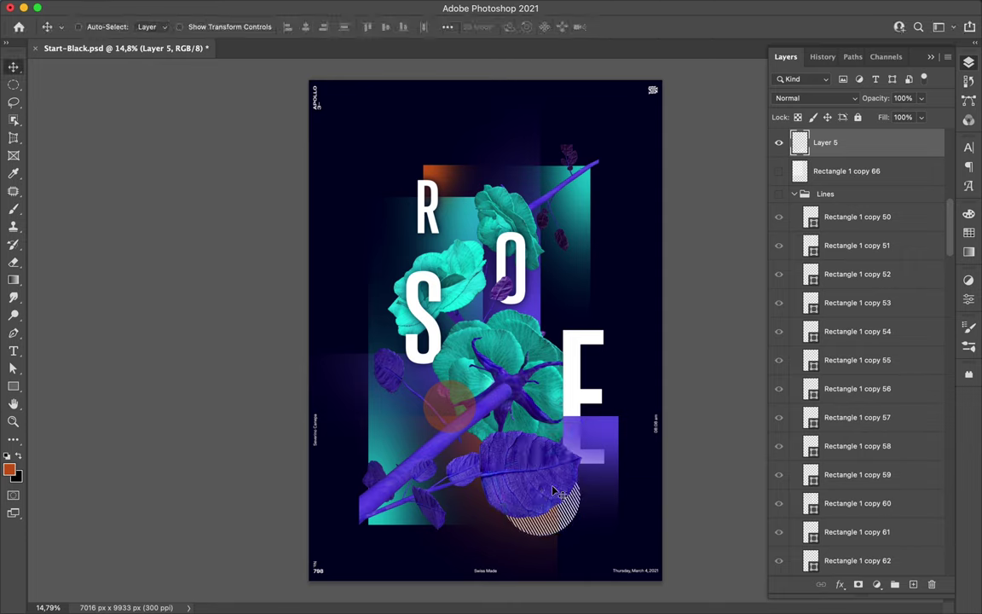
# Step: Reposition the teal flower, R, upper flower, O, purple rectangle and teal rectangle upward
pyautogui.click(580, 184)
pyautogui.hotkey('ctrl', 't')
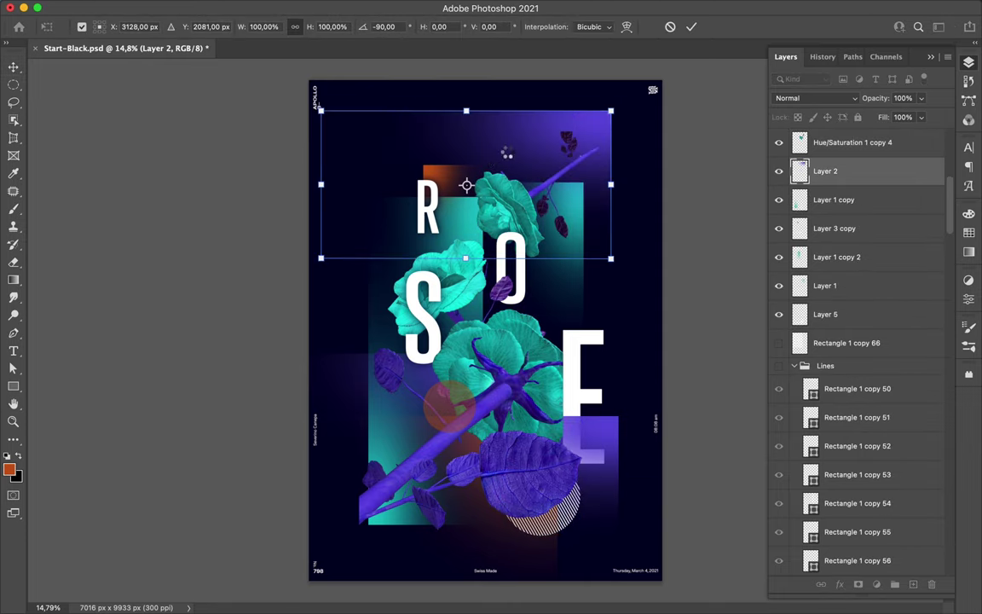
pyautogui.press('Escape')
pyautogui.moveTo(473, 271); pyautogui.dragTo(443, 250)
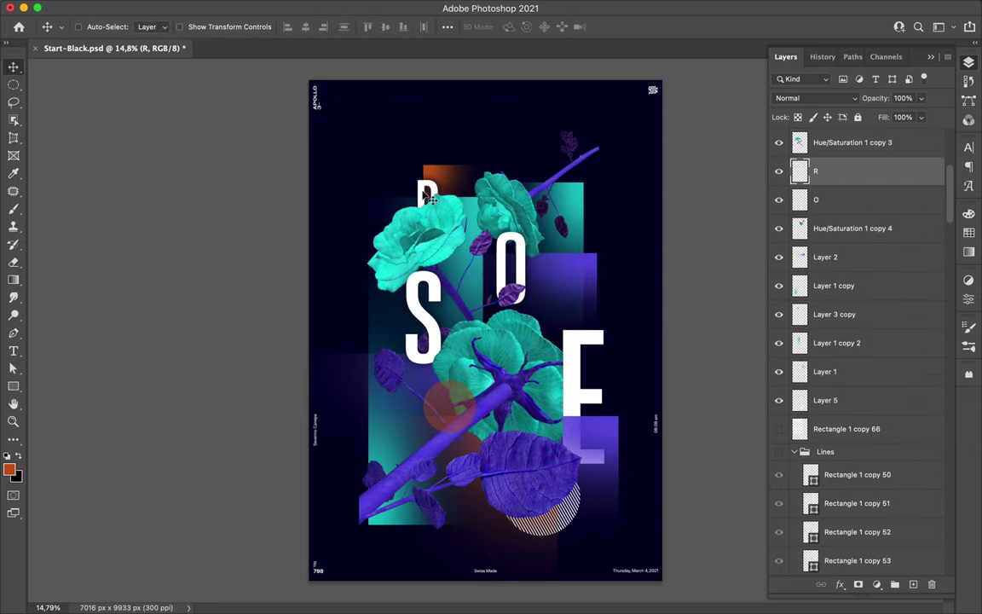
pyautogui.moveTo(426, 195); pyautogui.dragTo(412, 186)
pyautogui.moveTo(511, 200); pyautogui.dragTo(508, 166)
pyautogui.moveTo(520, 268); pyautogui.dragTo(510, 230)
pyautogui.moveTo(558, 310); pyautogui.dragTo(573, 283)
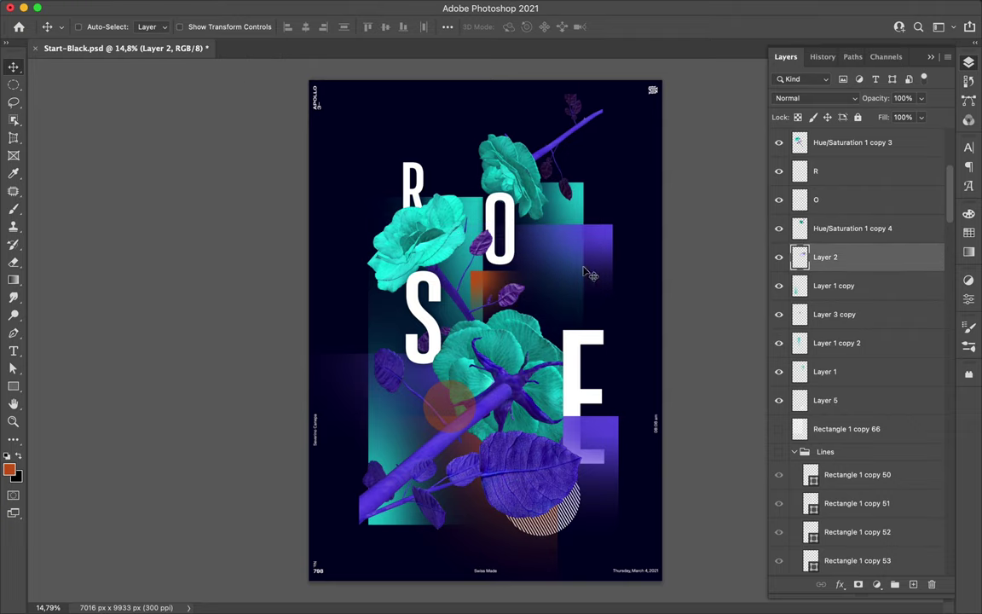
pyautogui.press('Return')
pyautogui.moveTo(426, 410); pyautogui.dragTo(426, 337)
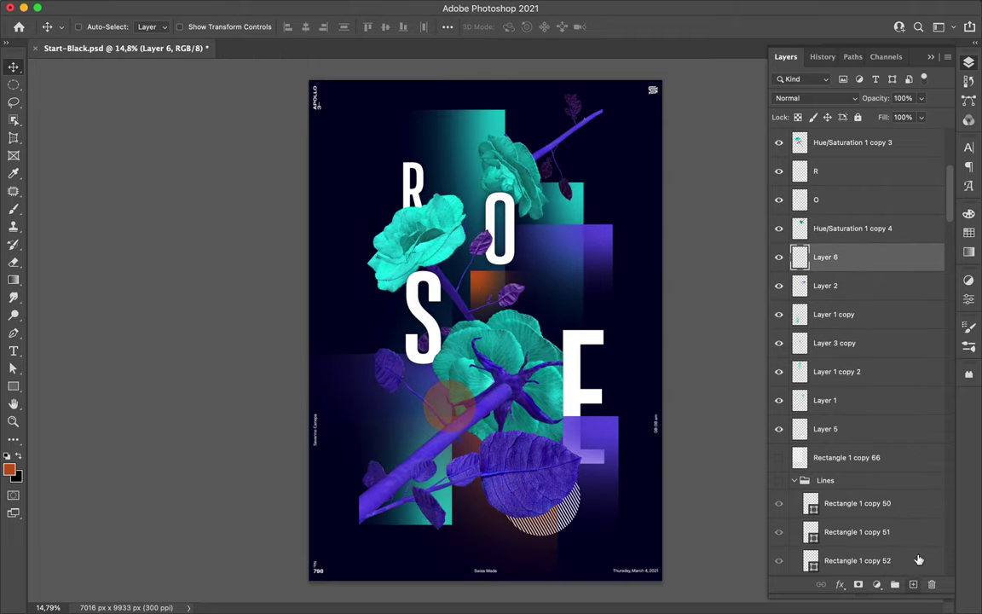
# Step: Move the darkened flower layer up, duplicate it to the top and give it a layer mask
pyautogui.hotkey('ctrl', 'd')
pyautogui.press('m')
pyautogui.click(318, 9)
pyautogui.press('Escape')
pyautogui.moveTo(864, 249); pyautogui.dragTo(843, 221)
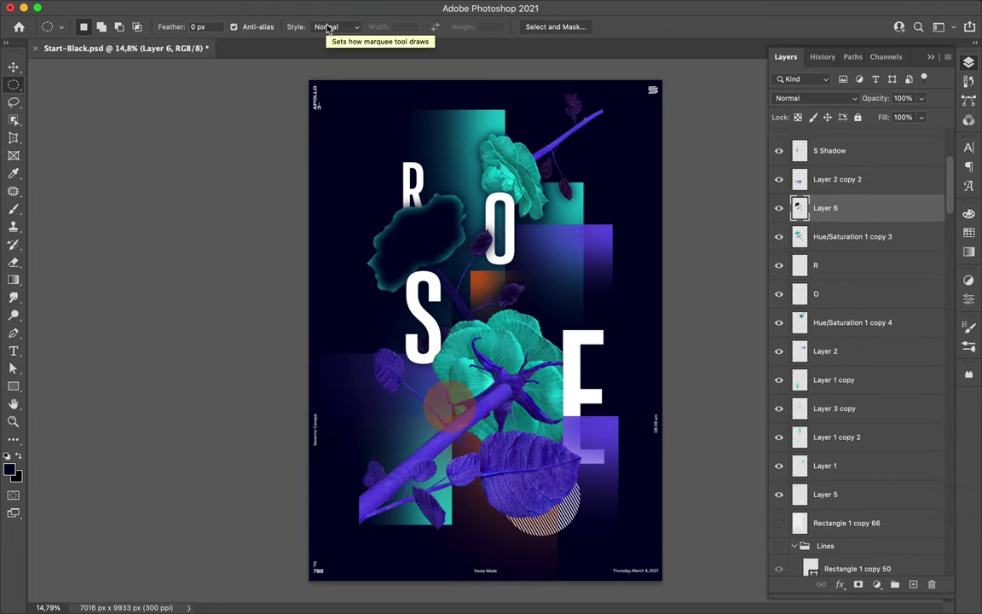
pyautogui.click(826, 213)
pyautogui.hotkey('ctrl', 'j')
pyautogui.hotkey('ctrl', 'shift', ']')
pyautogui.hotkey('ctrl', 'alt', 'm')
pyautogui.press('v')
# Step: Blur a merged flower copy, fade it across the lower flowers with a gradient, and shift the upper flower left
pyautogui.hotkey('ctrl', 'j')
pyautogui.hotkey('ctrl', 'f')
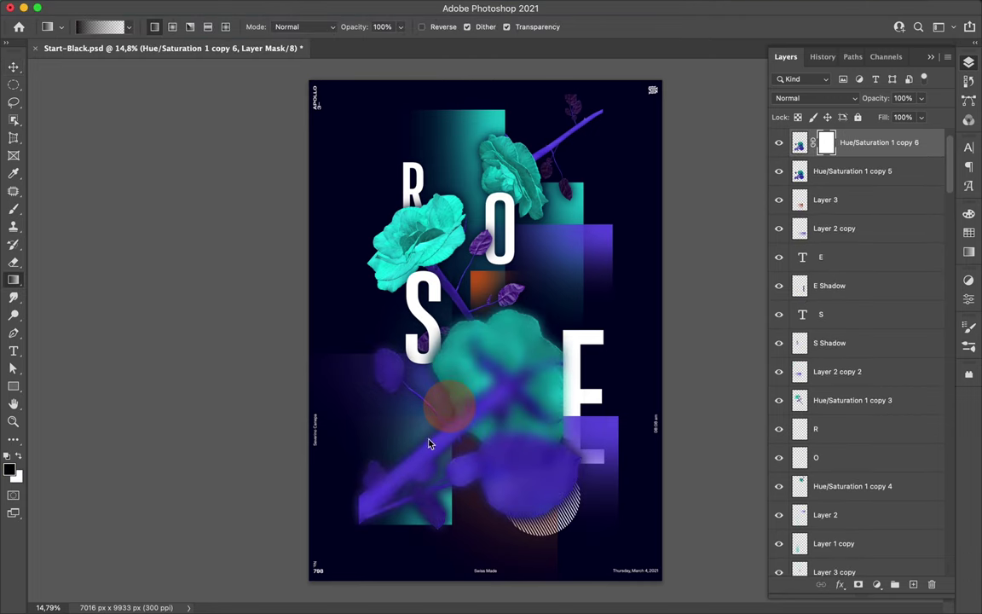
pyautogui.moveTo(519, 373); pyautogui.dragTo(325, 531)
pyautogui.press('v')
pyautogui.moveTo(475, 159); pyautogui.dragTo(429, 182)
pyautogui.click(419, 191)
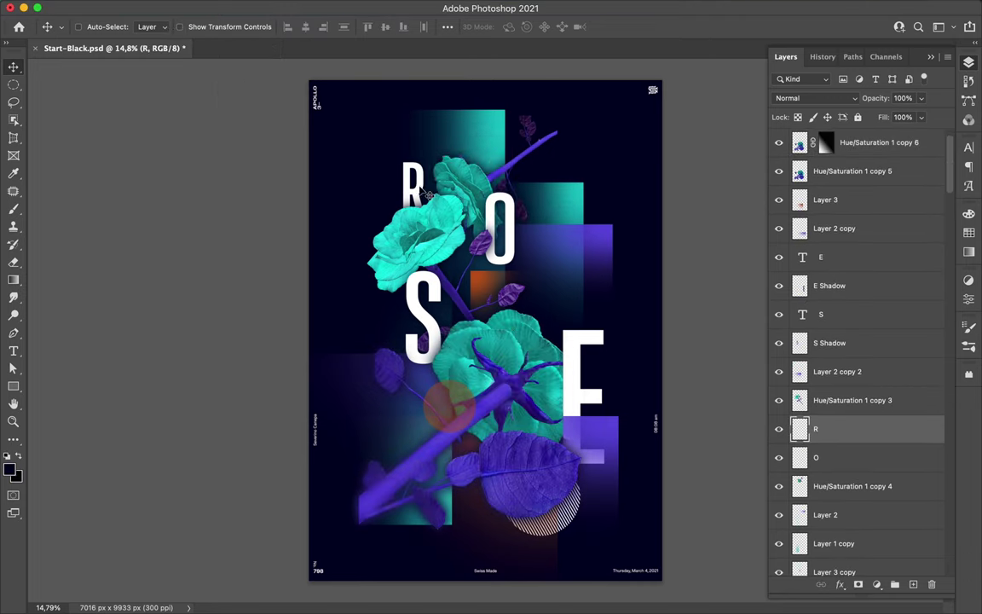
# Step: Nudge a letter into position with free transform
pyautogui.hotkey('ctrl', 't')
pyautogui.press('Return')
pyautogui.hotkey('ctrl', 't')
# Step: Place a smaller striped circle copy beside the O and duplicate the orange circle
pyautogui.hotkey('ctrl', 't')
pyautogui.press('Return')
pyautogui.click(543, 511)
pyautogui.hotkey('ctrl', 'j')
pyautogui.hotkey('ctrl', 't')
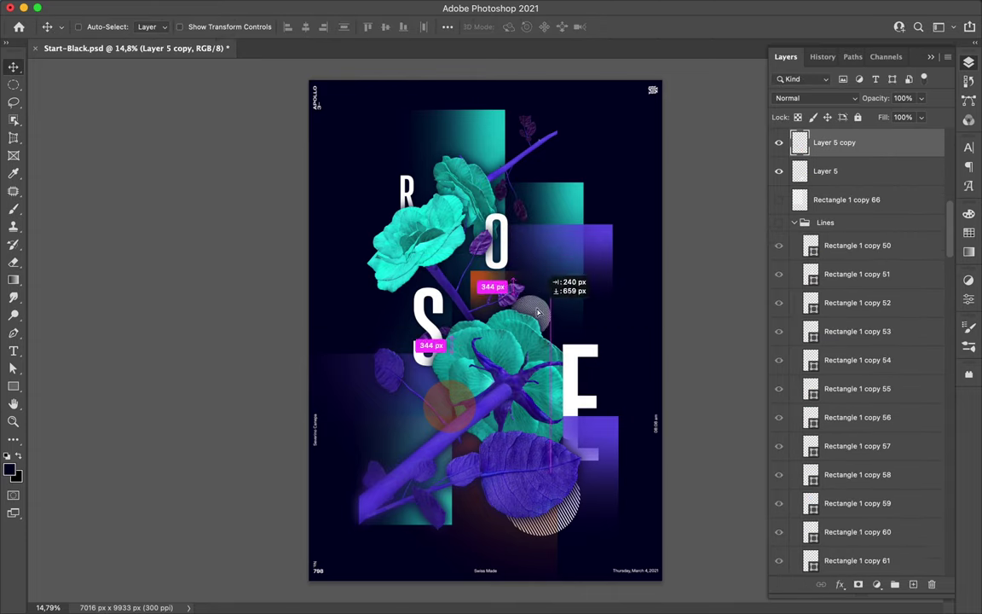
pyautogui.moveTo(538, 313); pyautogui.dragTo(545, 183)
pyautogui.hotkey('ctrl', 'j')
pyautogui.hotkey('ctrl', 't')
# Step: Copy a round piece of the line pattern to a new layer and send it down the stack
pyautogui.press('Return')
pyautogui.press('m')
pyautogui.moveTo(462, 286)
pyautogui.mouseDown()
pyautogui.moveTo(550, 400)
pyautogui.moveTo(481, 452)
pyautogui.mouseUp()
pyautogui.hotkey('ctrl', 'j')
pyautogui.press('v')
pyautogui.hotkey('alt', '[')
pyautogui.hotkey('alt', ']')
pyautogui.hotkey('ctrl', '[')
pyautogui.hotkey('ctrl', '[')
pyautogui.hotkey('ctrl', '[')
# Step: Flip the teal flower to the top right, lower it, and place the orange circle copy above the line pattern
pyautogui.keyDown('ctrl'); pyautogui.click(487, 198); pyautogui.keyUp('ctrl')
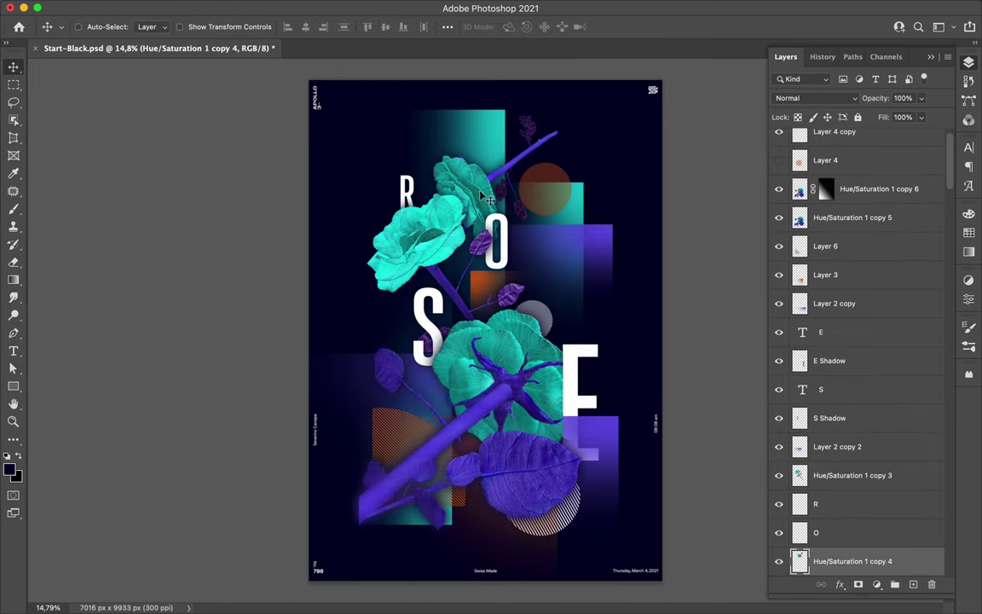
pyautogui.moveTo(519, 226); pyautogui.dragTo(539, 165)
pyautogui.hotkey('ctrl', 't')
pyautogui.hotkey('ctrl', '[')
pyautogui.hotkey('ctrl', '[')
pyautogui.hotkey('ctrl', '[')
pyautogui.hotkey('ctrl', '[')
pyautogui.hotkey('ctrl', '[')
pyautogui.hotkey('ctrl', '[')
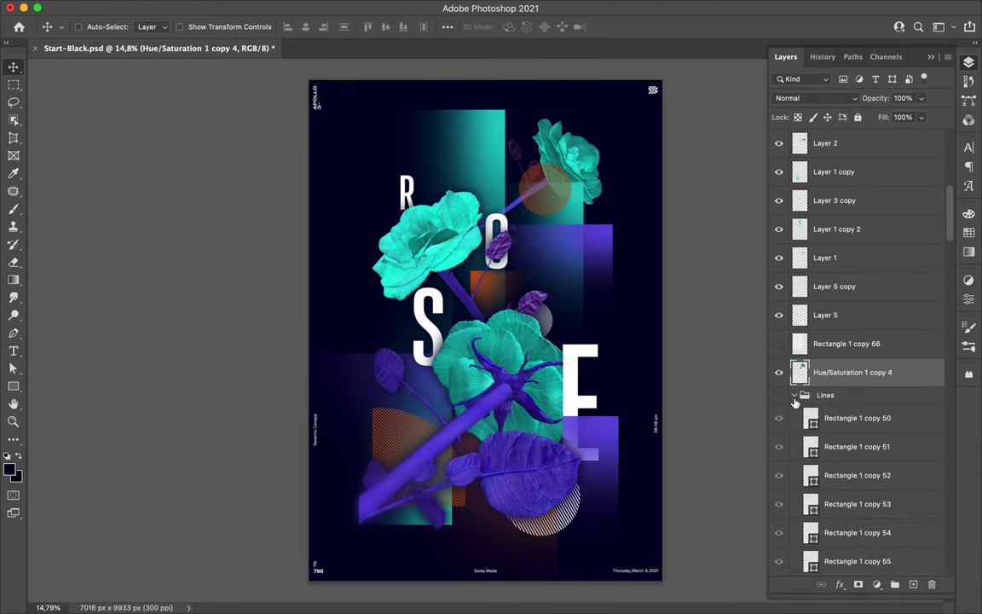
pyautogui.hotkey('ctrl', '[')
pyautogui.hotkey('ctrl', '[')
pyautogui.moveTo(556, 123); pyautogui.dragTo(578, 158)
pyautogui.keyDown('ctrl'); pyautogui.click(578, 158); pyautogui.keyUp('ctrl')
pyautogui.moveTo(831, 143); pyautogui.dragTo(833, 476)
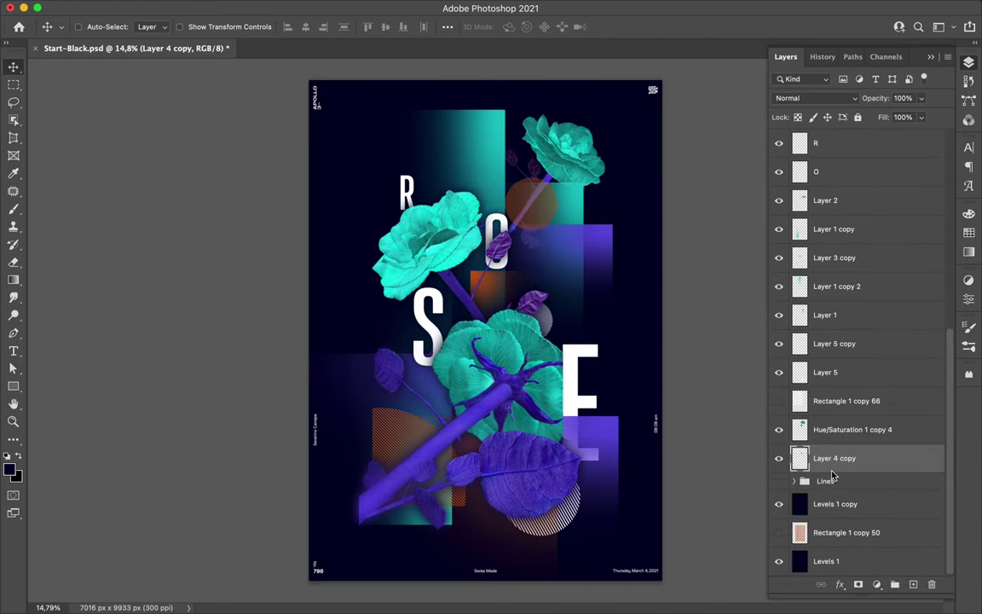
# Step: Put a striped circle copy on the R and frame the top and bottom with navy gradient copies
pyautogui.hotkey('ctrl', 'alt', 't')
pyautogui.moveTo(539, 312); pyautogui.dragTo(420, 215)
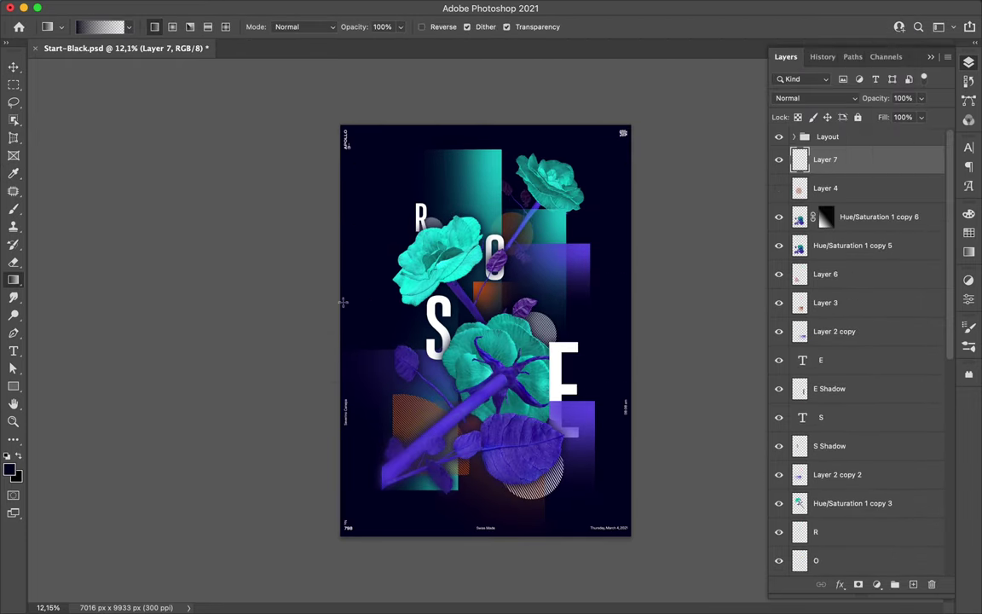
pyautogui.press('v')
pyautogui.hotkey('ctrl', 'alt', 't')
pyautogui.moveTo(646, 330)
pyautogui.mouseDown()
pyautogui.moveTo(413, 329)
pyautogui.moveTo(329, 377)
pyautogui.moveTo(439, 526)
pyautogui.mouseUp()
pyautogui.hotkey('ctrl', 'alt', 't')
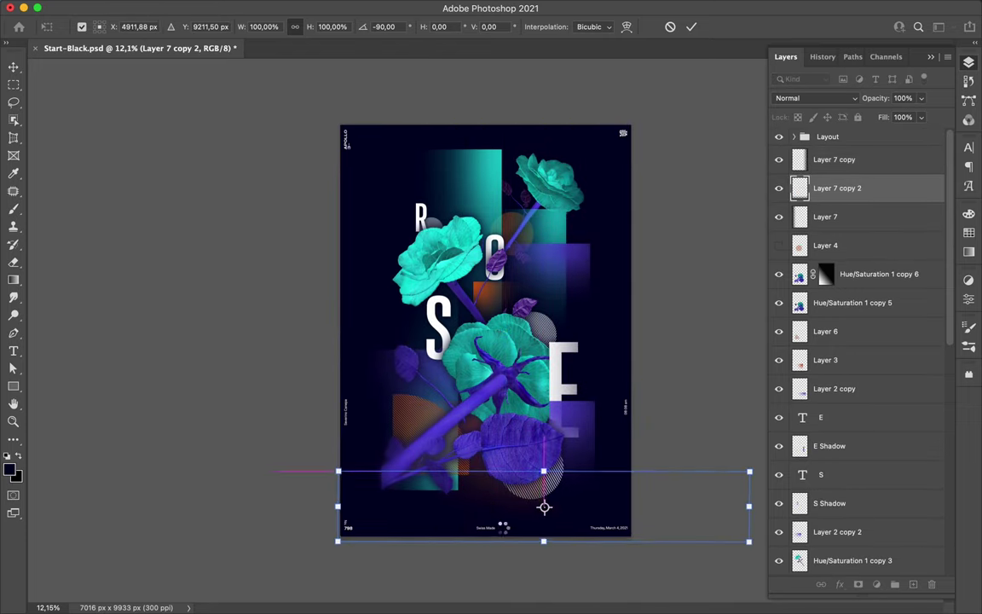
pyautogui.moveTo(526, 517); pyautogui.dragTo(584, 188)
pyautogui.press('Return')
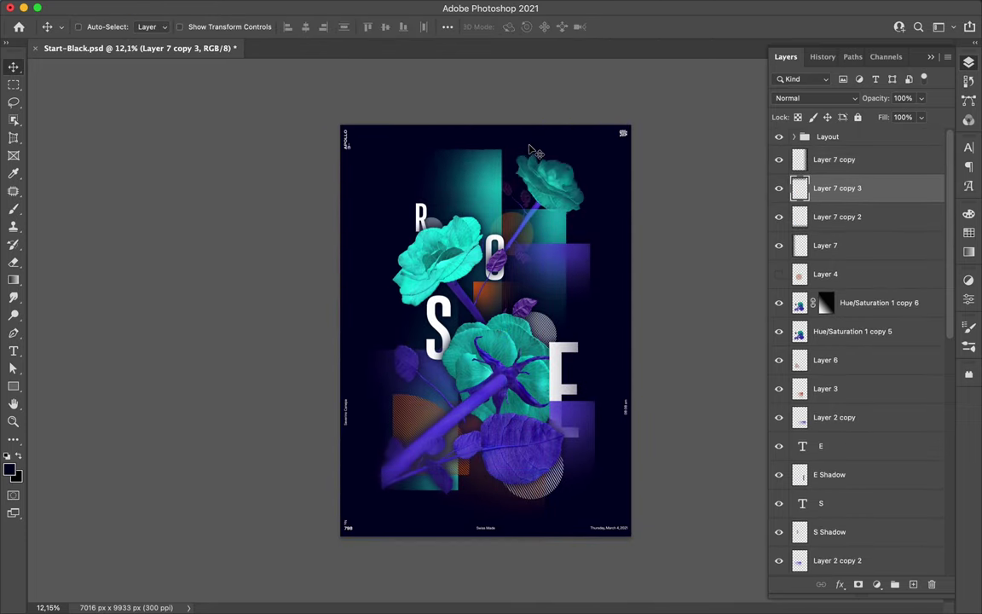
# Step: Save the poster document and select the R letter layer
pyautogui.hotkey('ctrl', 'j')
pyautogui.scroll(-5, 807, 443)
pyautogui.click(862, 440)
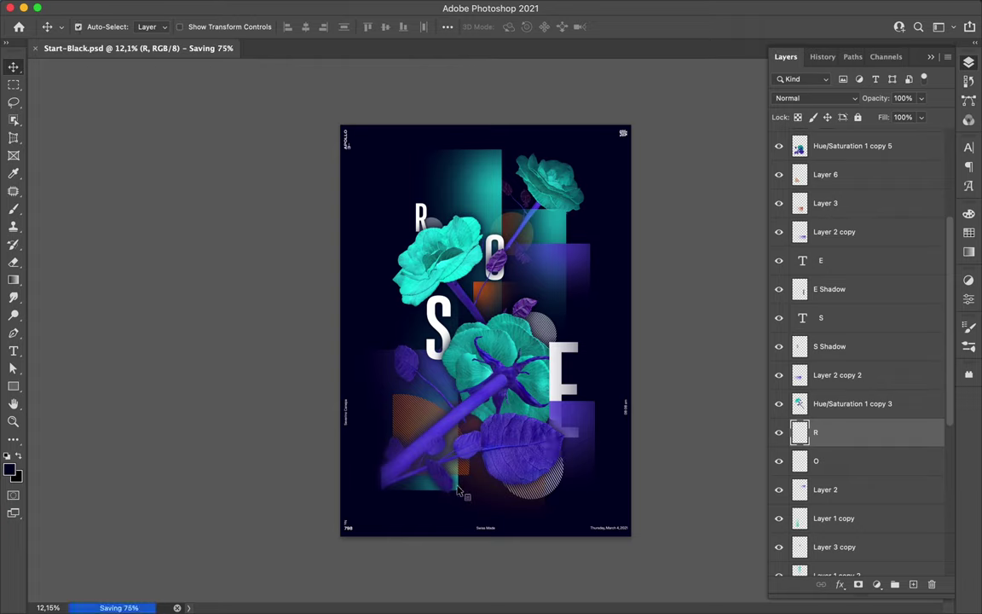